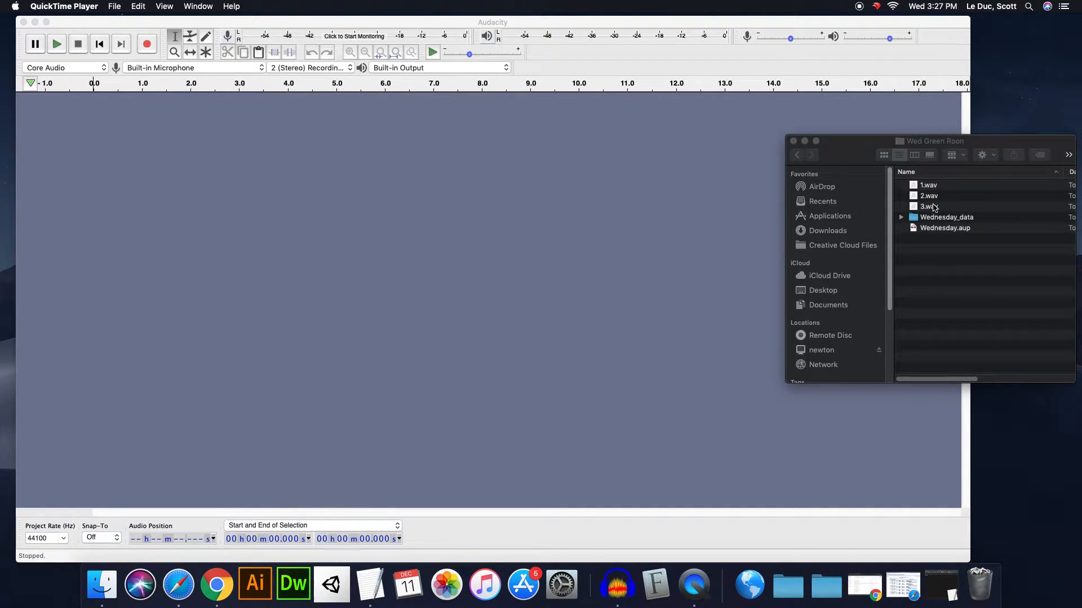
# Import 1.wav, 2.wav and 3.wav together from the Wed Green Roon folder into the empty project, and close the folder window.
pyautogui.moveTo(984, 141)
pyautogui.mouseDown()
pyautogui.moveTo(909, 144)
pyautogui.moveTo(978, 147)
pyautogui.mouseUp()
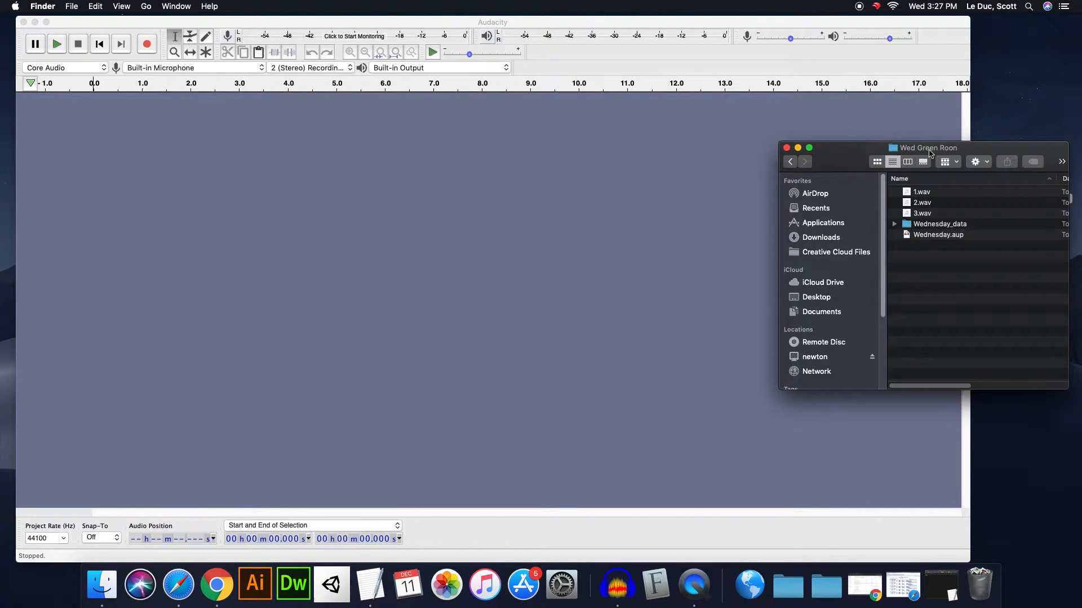
pyautogui.click(935, 214)
pyautogui.click(921, 192)
pyautogui.keyDown('shift'); pyautogui.click(921, 214); pyautogui.keyUp('shift')
pyautogui.moveTo(923, 213); pyautogui.dragTo(556, 225)
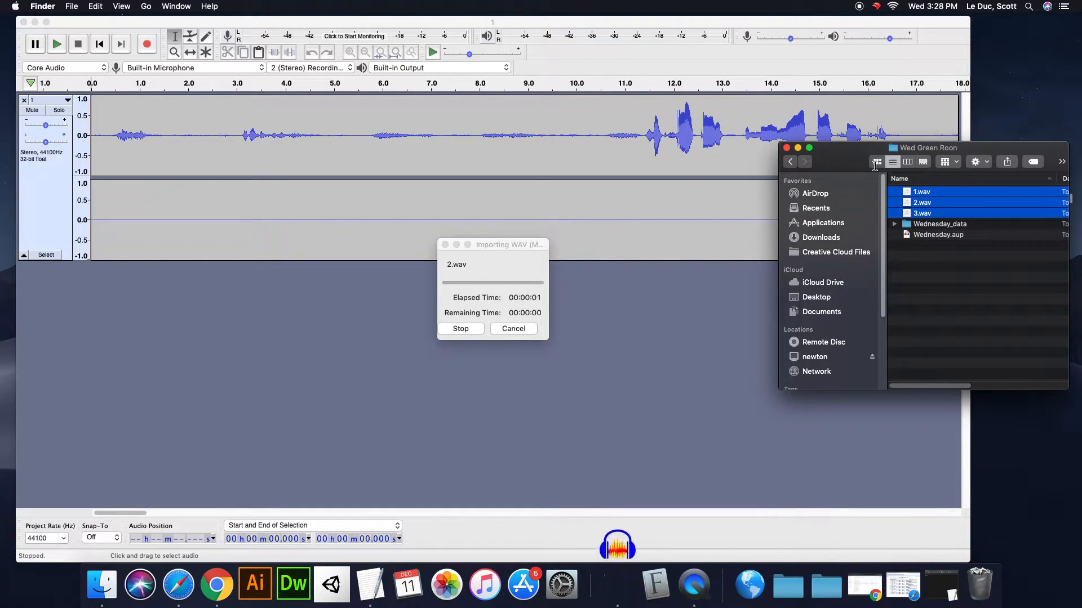
pyautogui.click(786, 148)
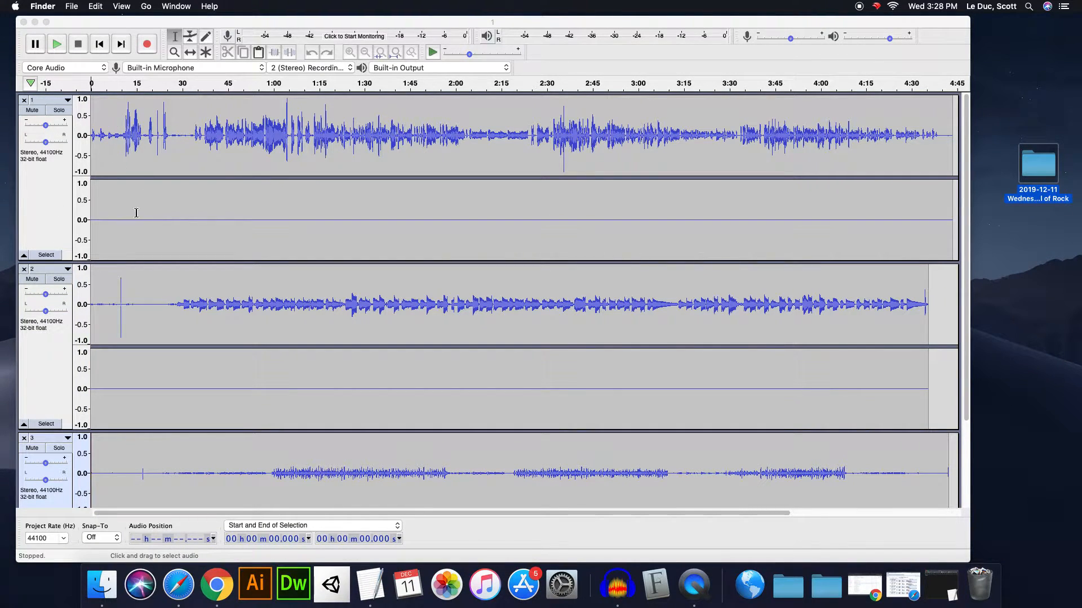
# Split stereo tracks 1 and 2 to mono and remove the silent second channel of each.
pyautogui.scroll(-5, 183, 363)
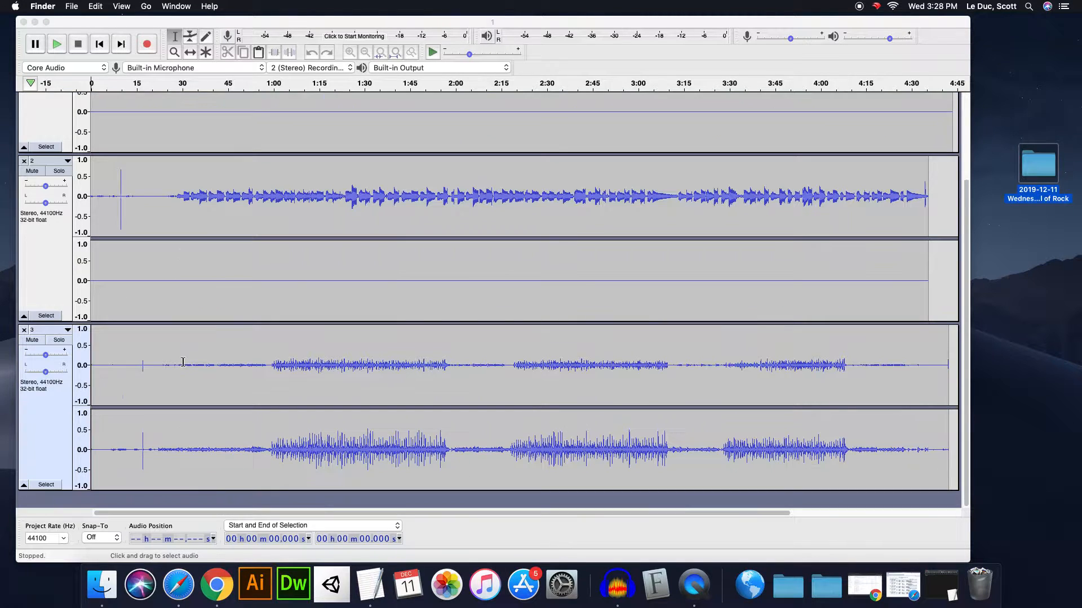
pyautogui.scroll(5, 197, 329)
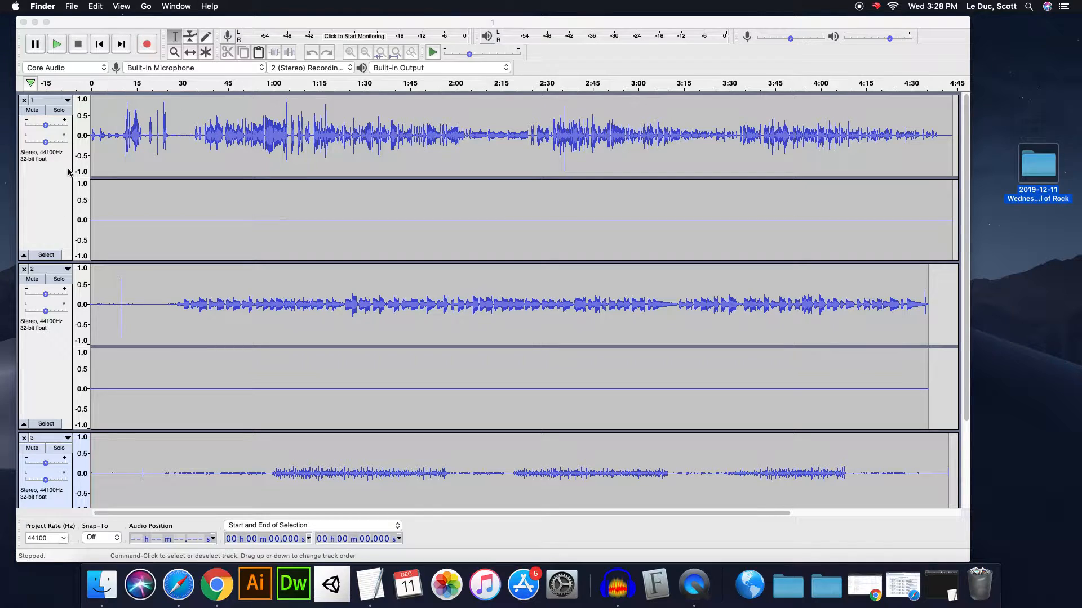
pyautogui.click(66, 104)
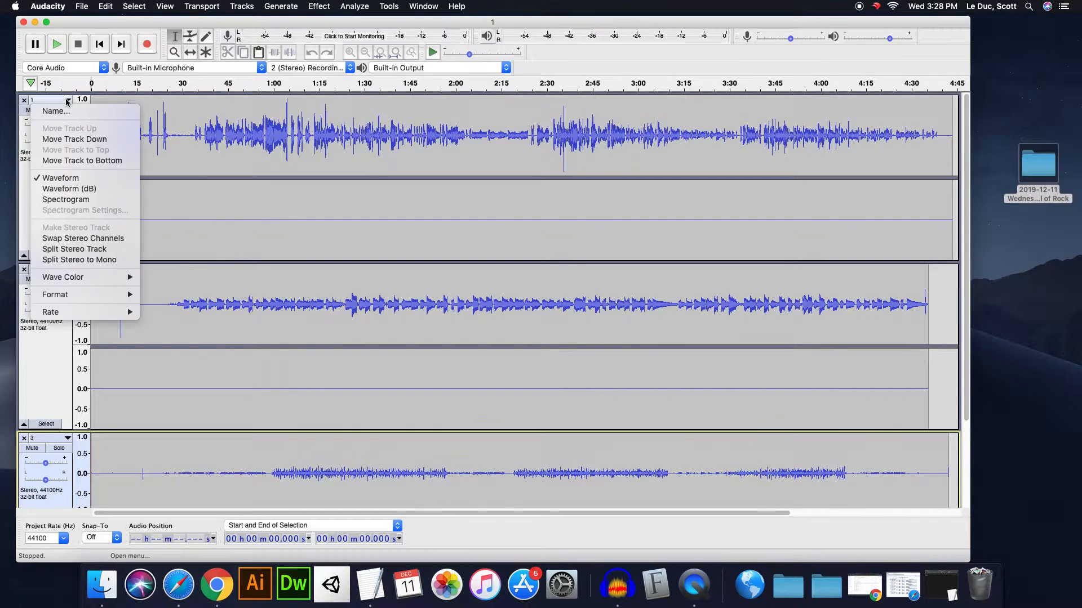
pyautogui.click(78, 259)
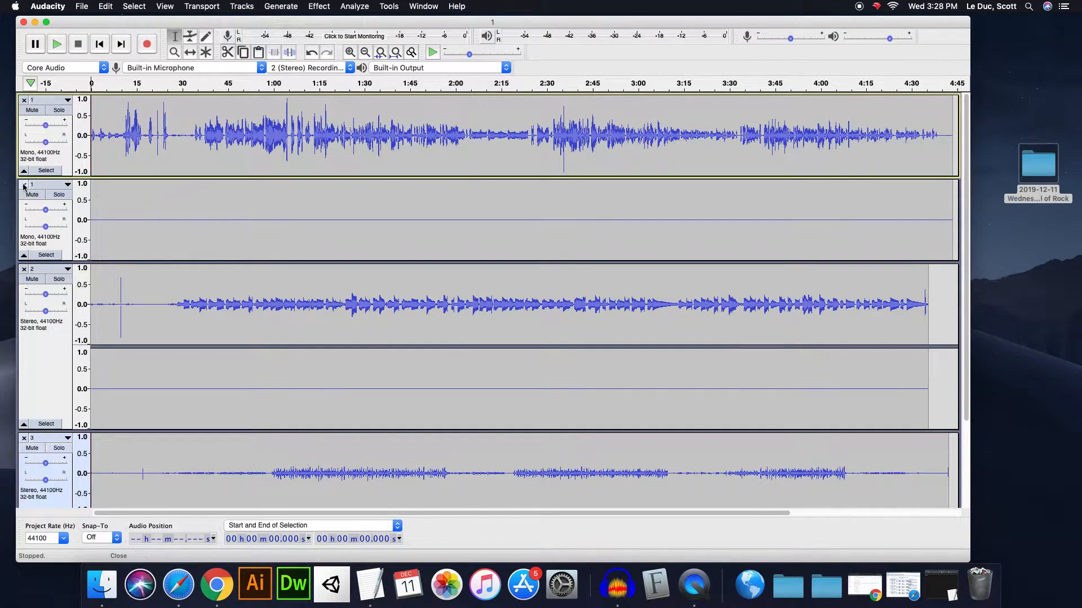
pyautogui.click(68, 187)
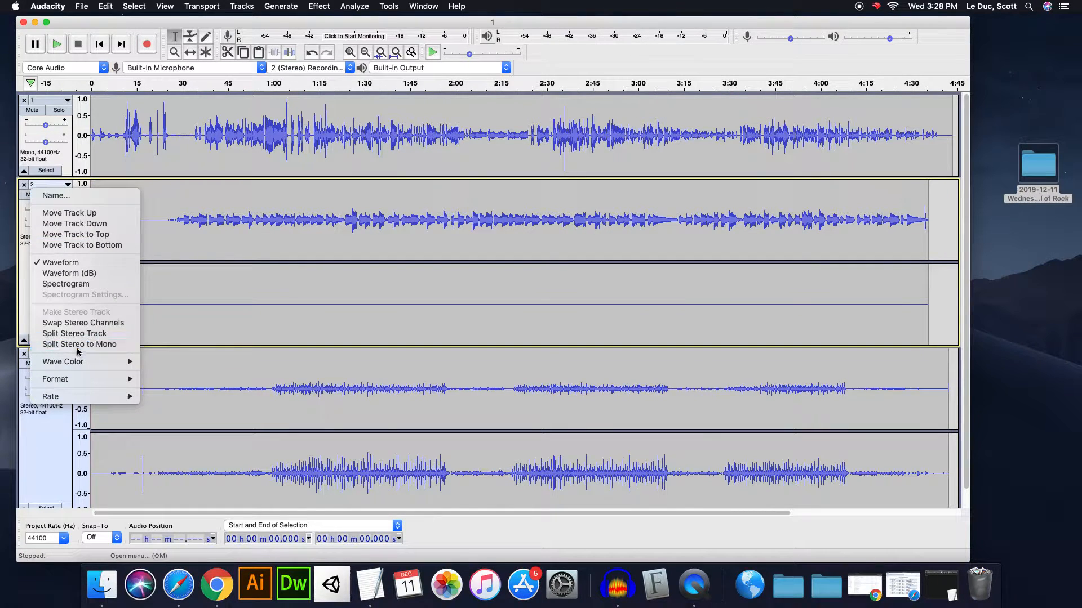
pyautogui.click(77, 344)
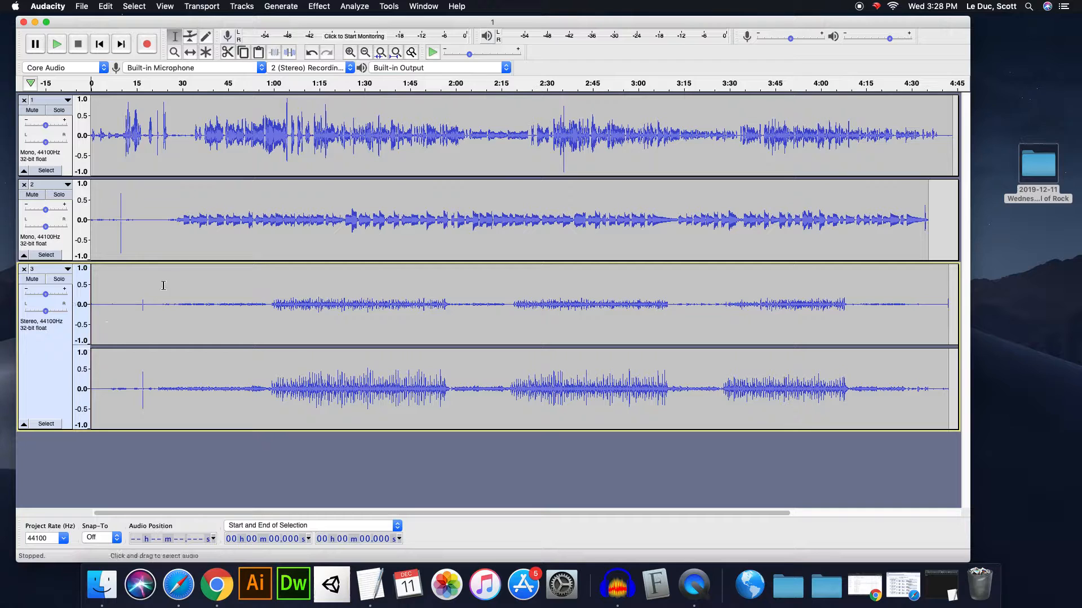
# Examine the sync spike near the start of each of the three tracks.
pyautogui.moveTo(117, 225); pyautogui.dragTo(128, 236)
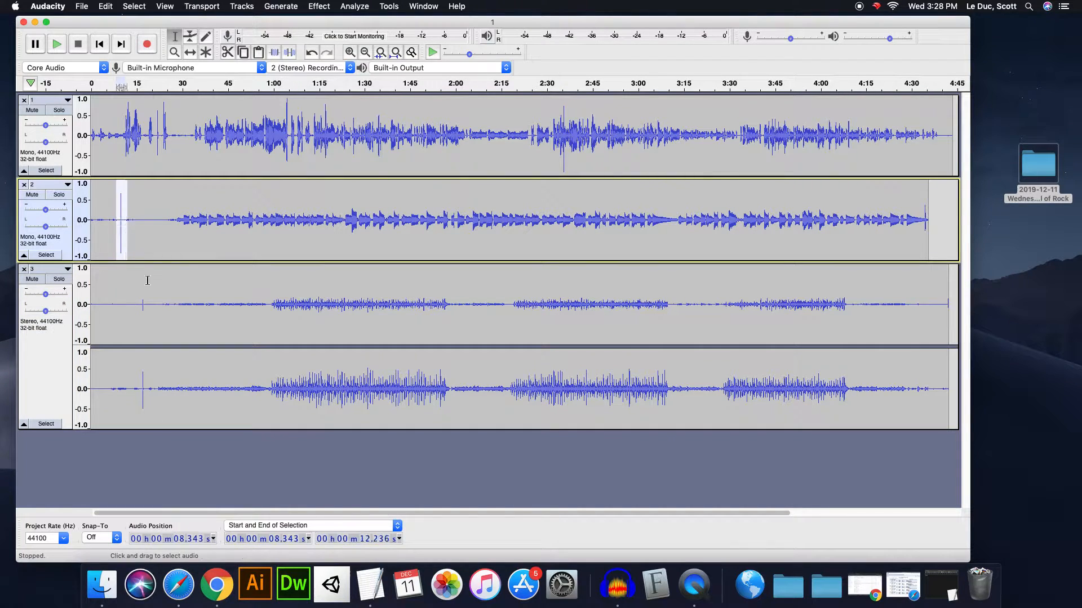
pyautogui.moveTo(138, 300); pyautogui.dragTo(156, 304)
pyautogui.moveTo(155, 147); pyautogui.dragTo(160, 148)
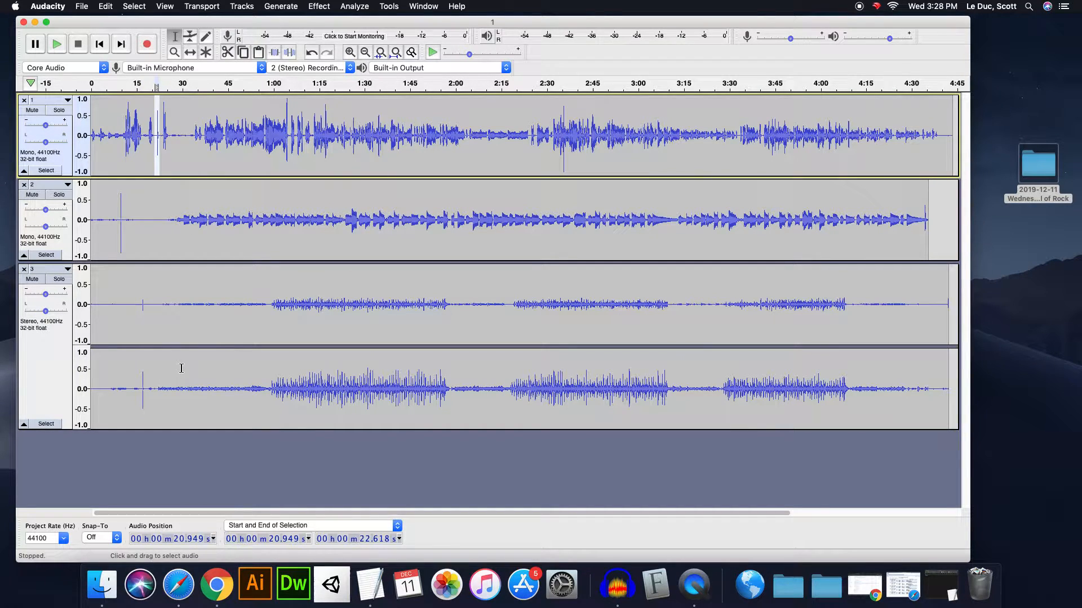
pyautogui.click(163, 218)
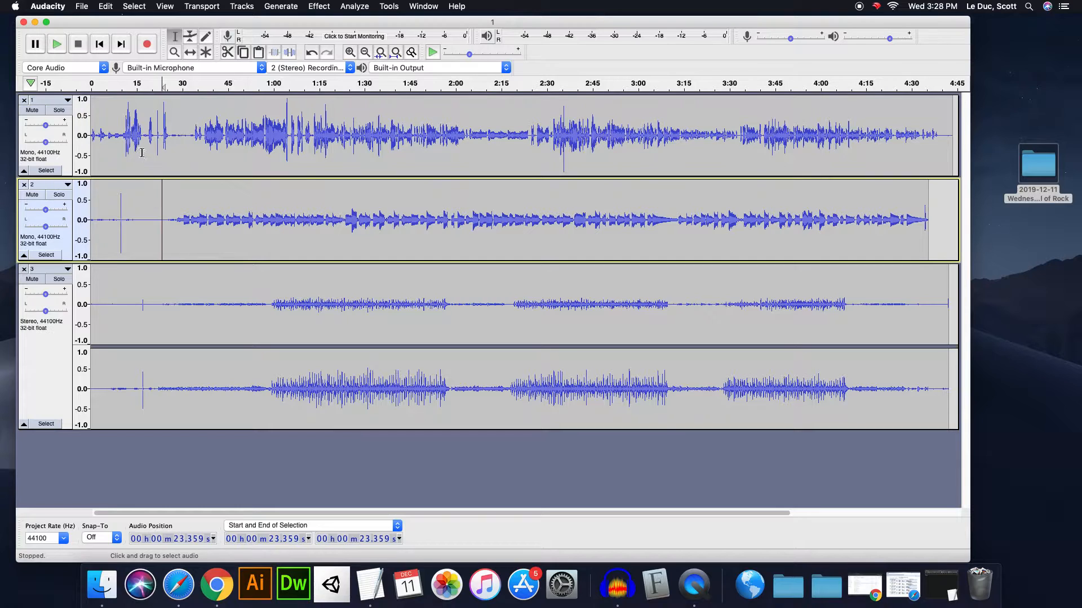
pyautogui.click(143, 212)
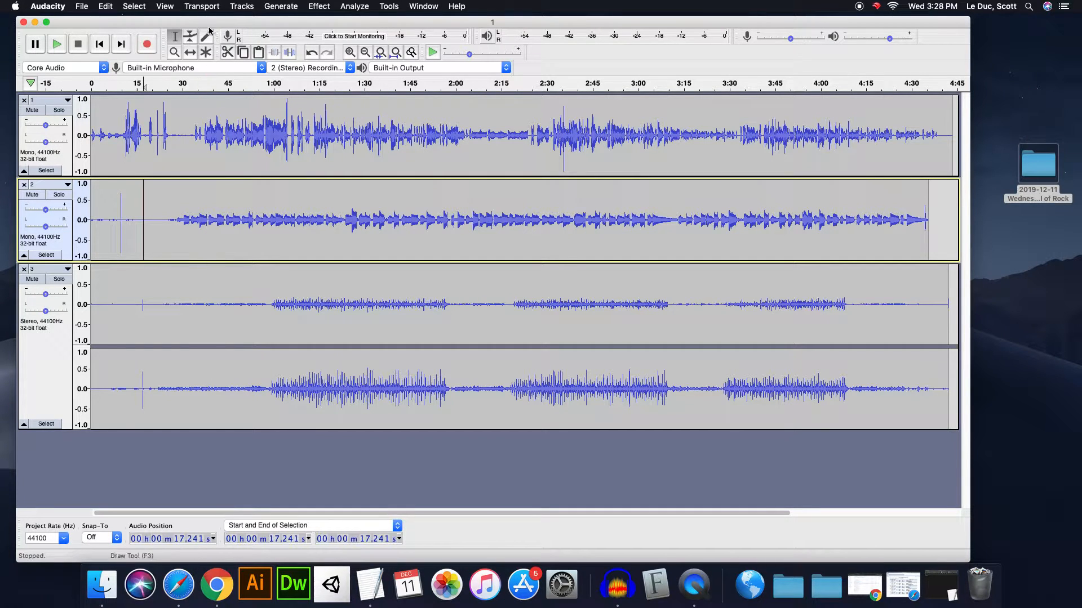
# Shift tracks 2 and 3 later in time so their sync spikes roughly meet track 1's spike at about 22 s.
pyautogui.click(191, 53)
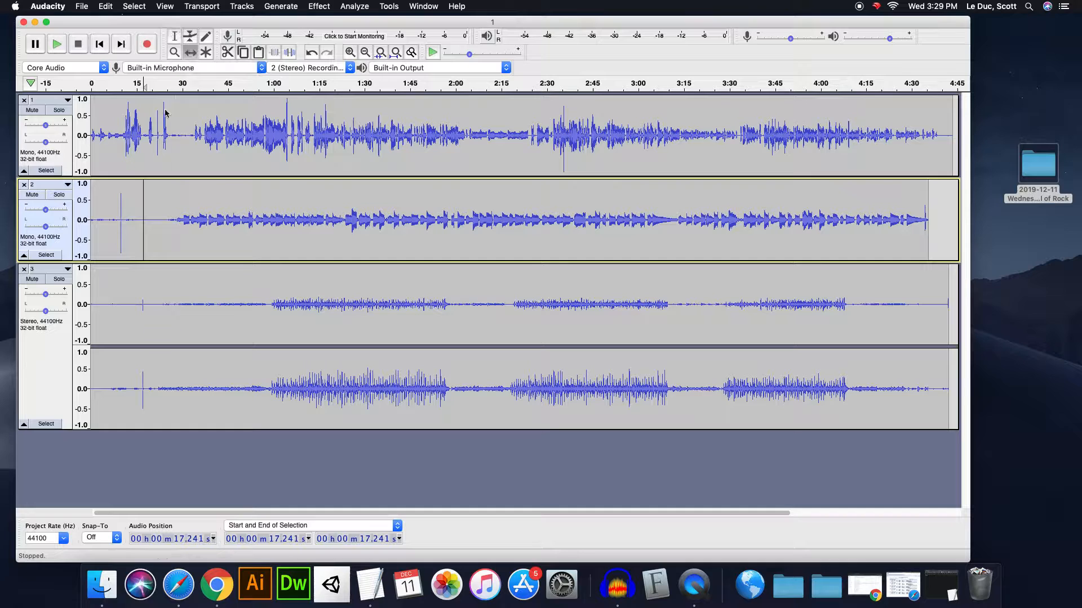
pyautogui.moveTo(131, 211); pyautogui.dragTo(168, 211)
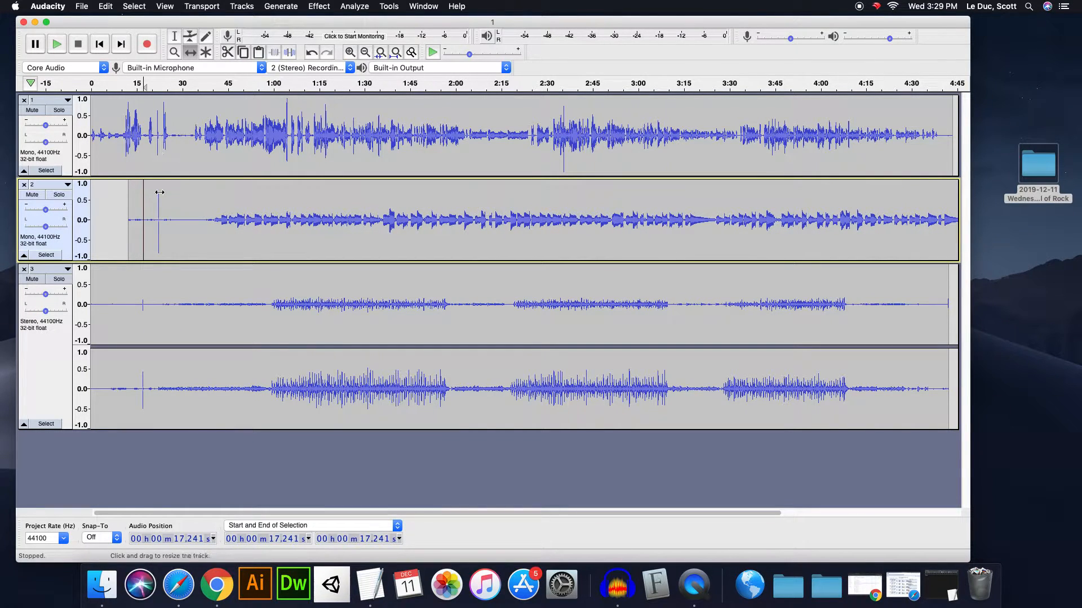
pyautogui.moveTo(158, 306); pyautogui.dragTo(174, 324)
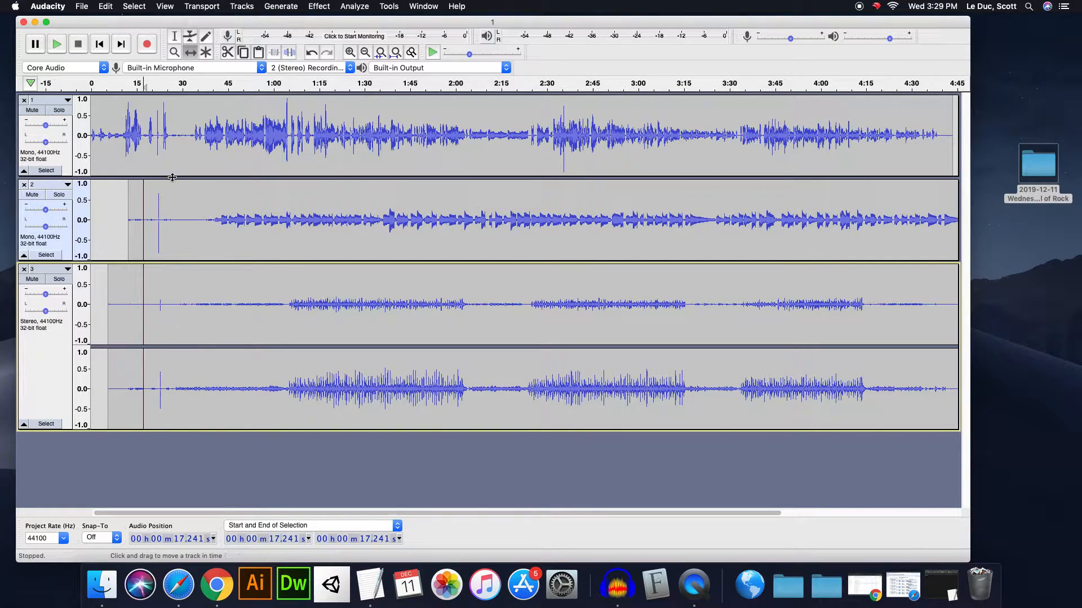
# Move tracks 2 and 3 earlier at close magnification so their spikes line up with track 1's spike at about 22.03 s.
pyautogui.click(176, 38)
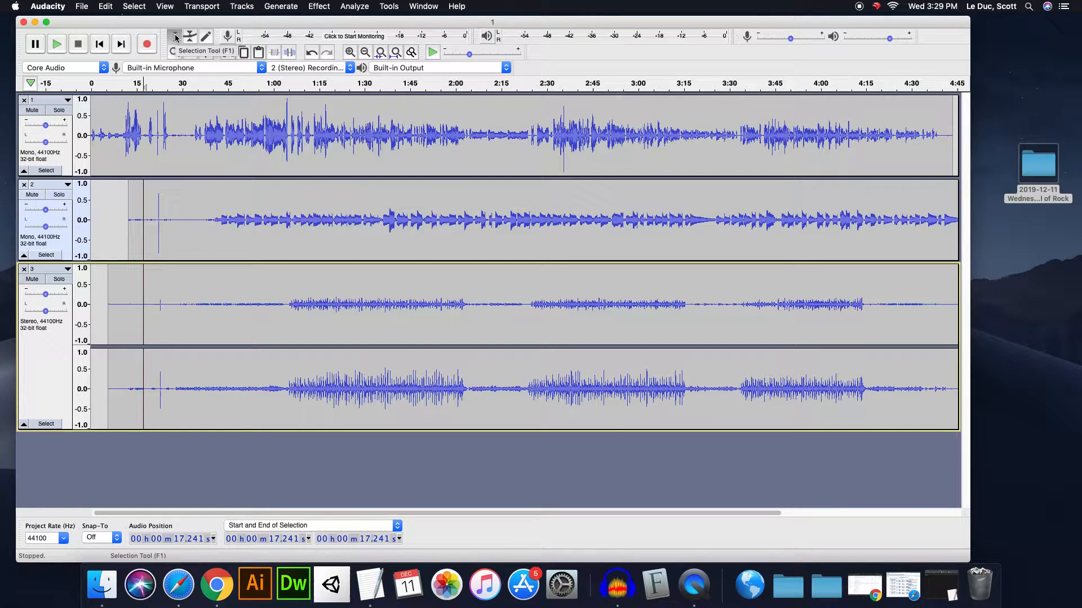
pyautogui.moveTo(153, 151); pyautogui.dragTo(164, 324)
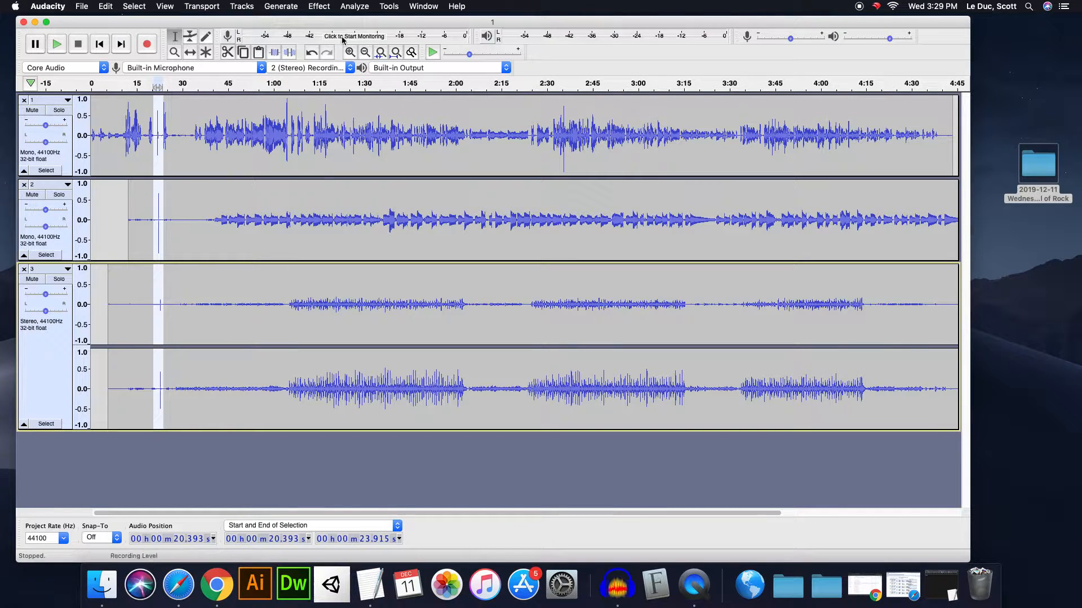
pyautogui.click(350, 52)
pyautogui.click(349, 53)
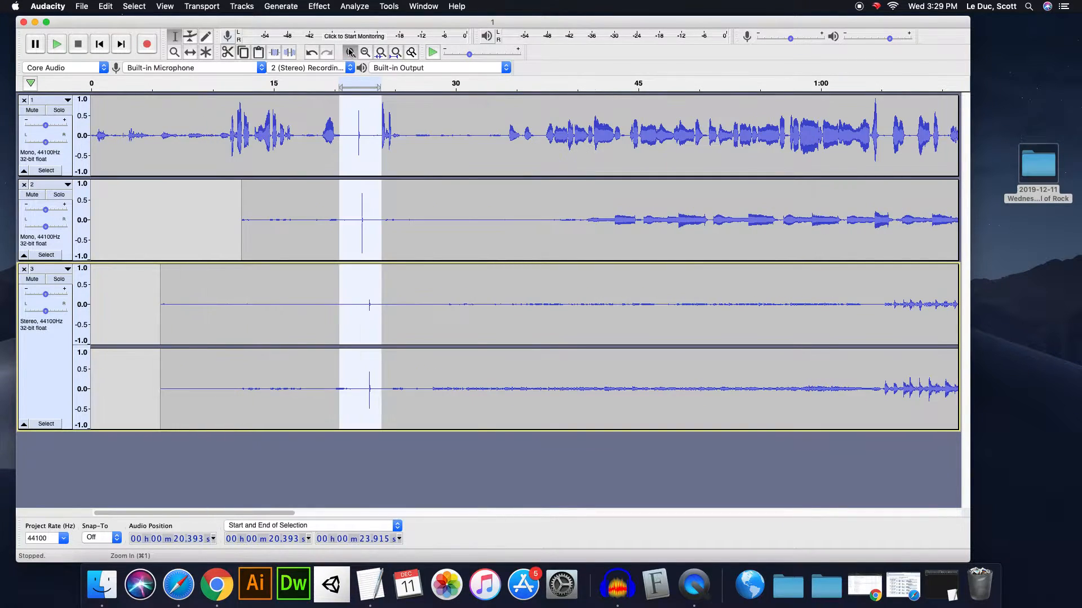
pyautogui.click(350, 52)
pyautogui.click(350, 52)
pyautogui.click(351, 52)
pyautogui.click(350, 53)
pyautogui.click(350, 53)
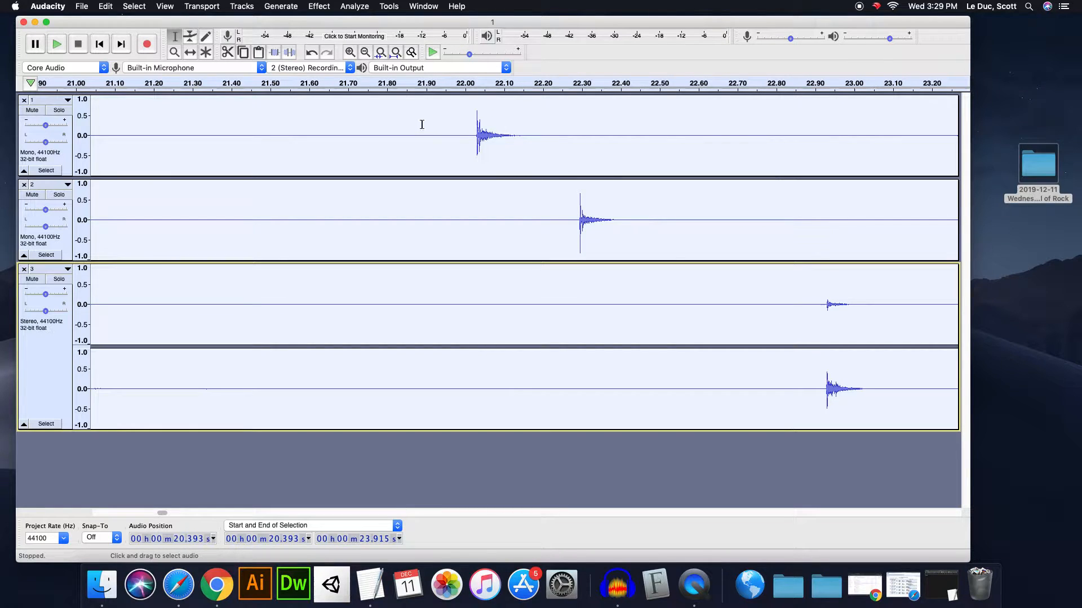
pyautogui.click(189, 52)
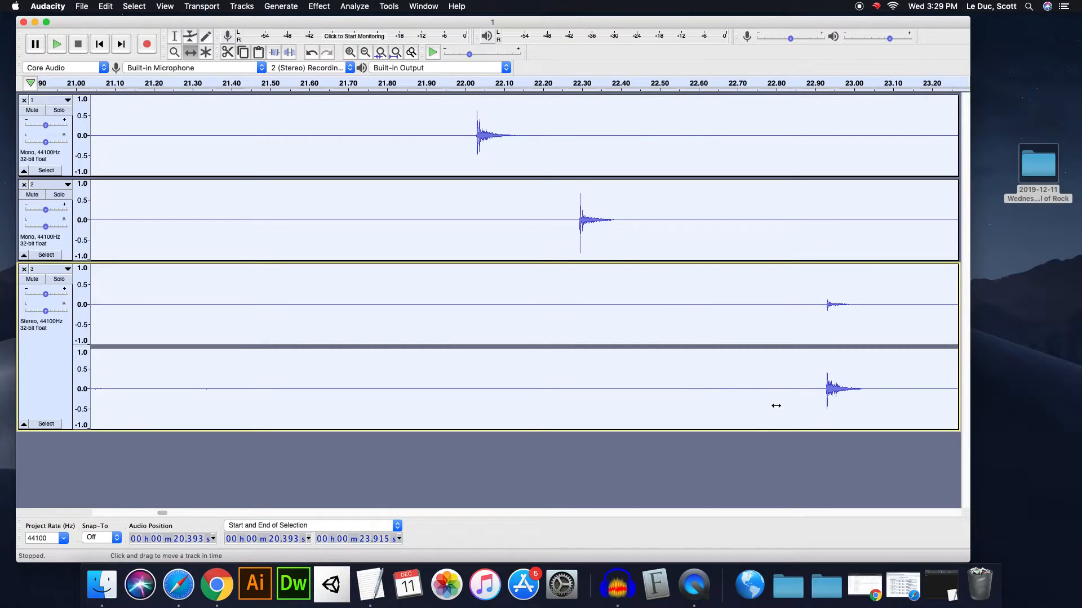
pyautogui.click(779, 455)
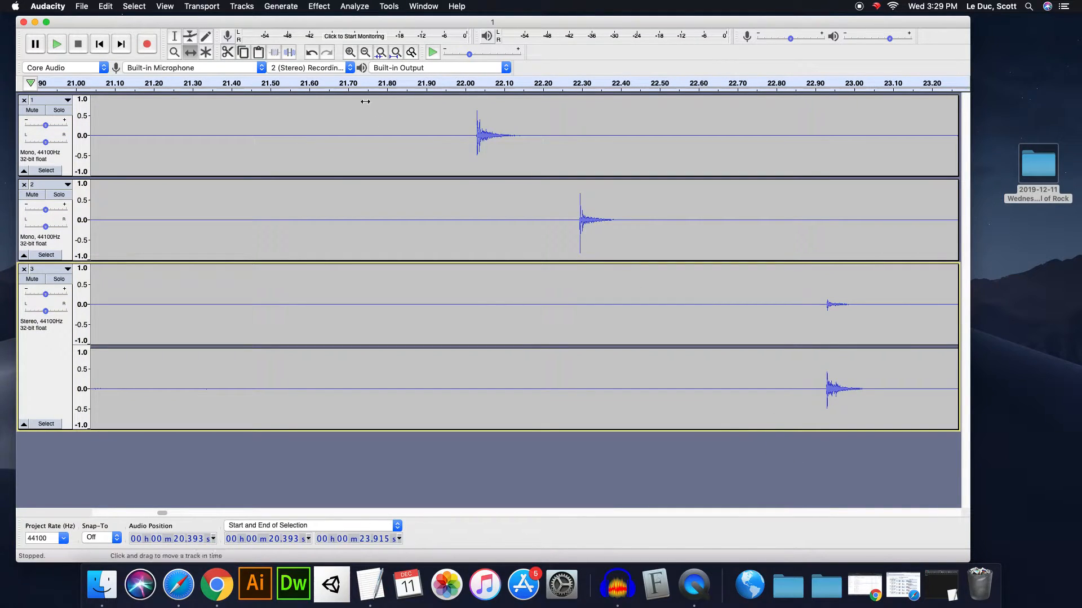
pyautogui.moveTo(604, 228); pyautogui.dragTo(499, 232)
pyautogui.moveTo(826, 319); pyautogui.dragTo(479, 323)
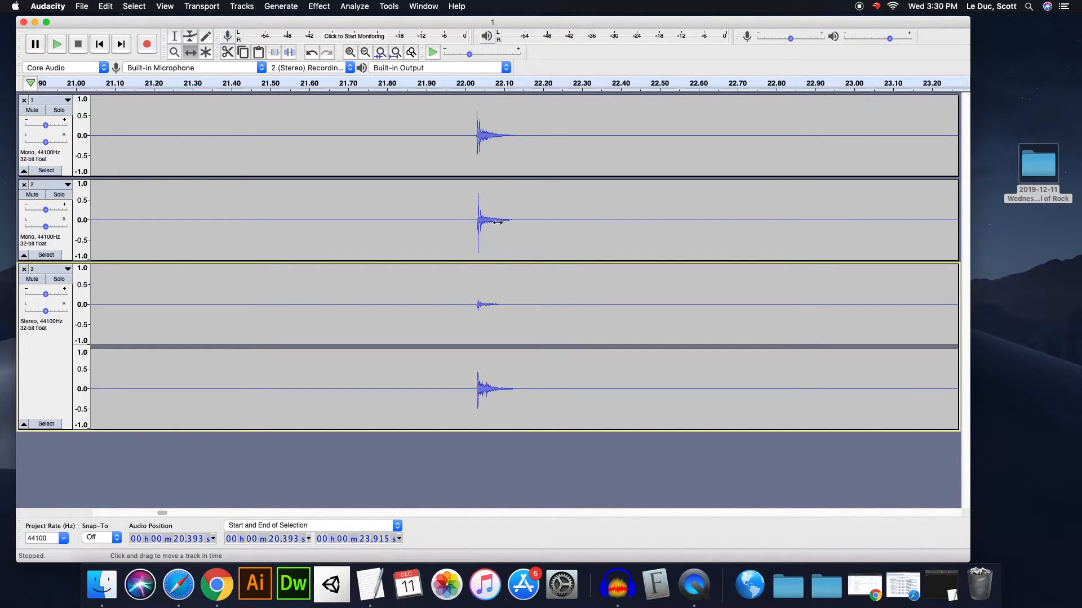
# Nudge track 1 slightly later at finer magnification so its spike matches the spikes in tracks 2 and 3.
pyautogui.click(350, 52)
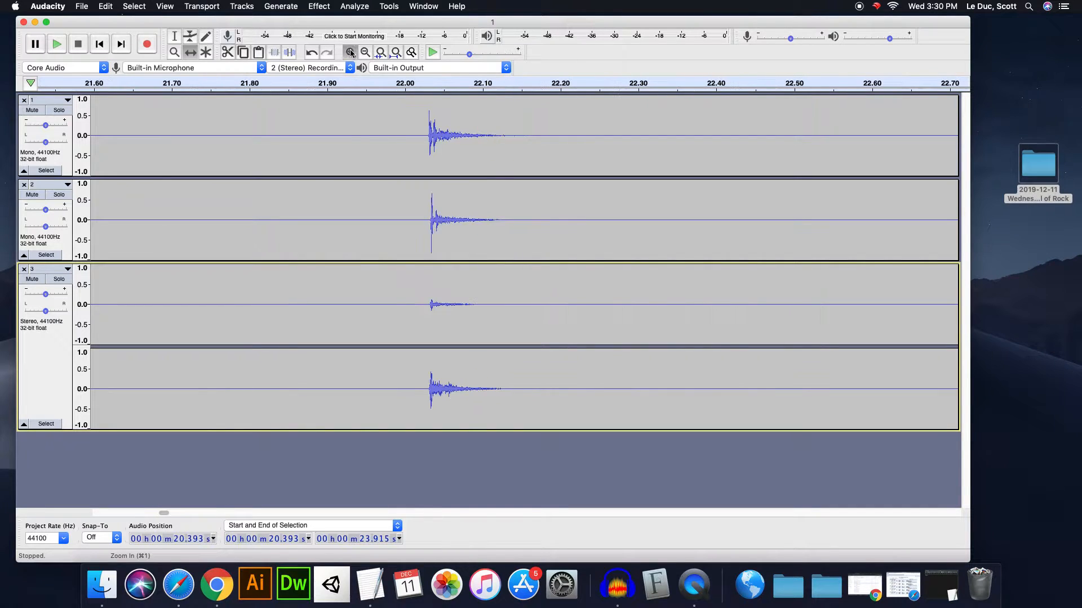
pyautogui.click(350, 52)
pyautogui.click(350, 52)
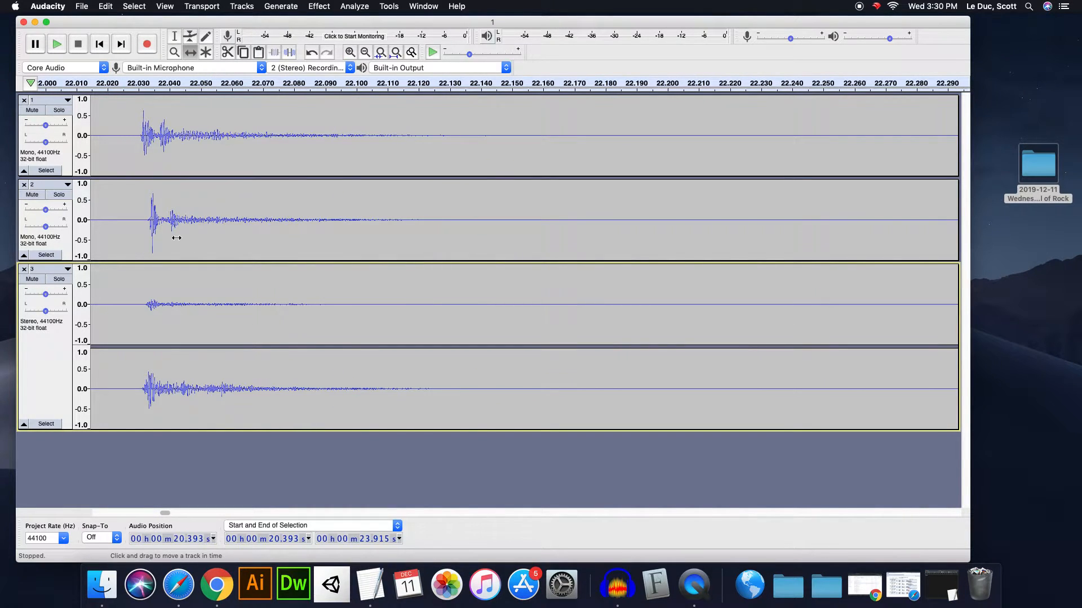
pyautogui.moveTo(156, 153); pyautogui.dragTo(158, 155)
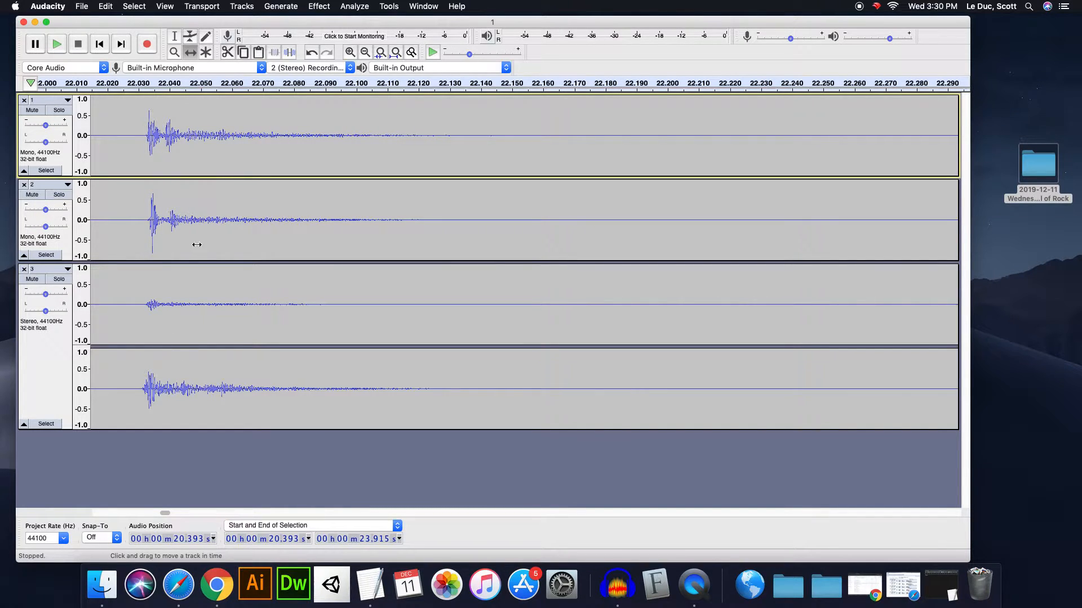
# Delete the audio across all three tracks from the start to just past the sync spike, about 22.95 s.
pyautogui.click(396, 52)
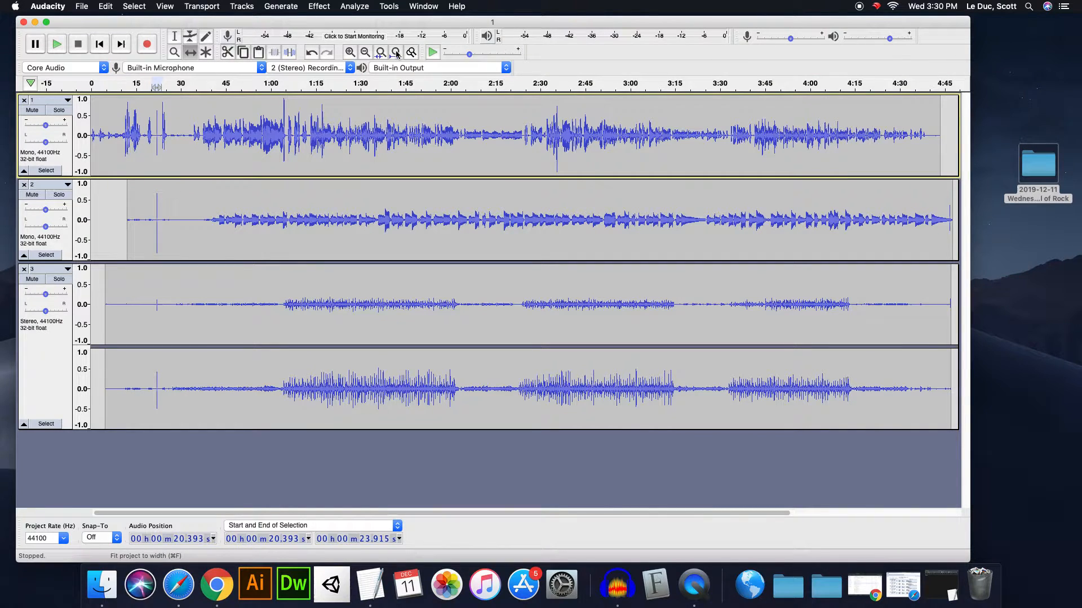
pyautogui.click(175, 38)
pyautogui.moveTo(158, 149); pyautogui.dragTo(83, 315)
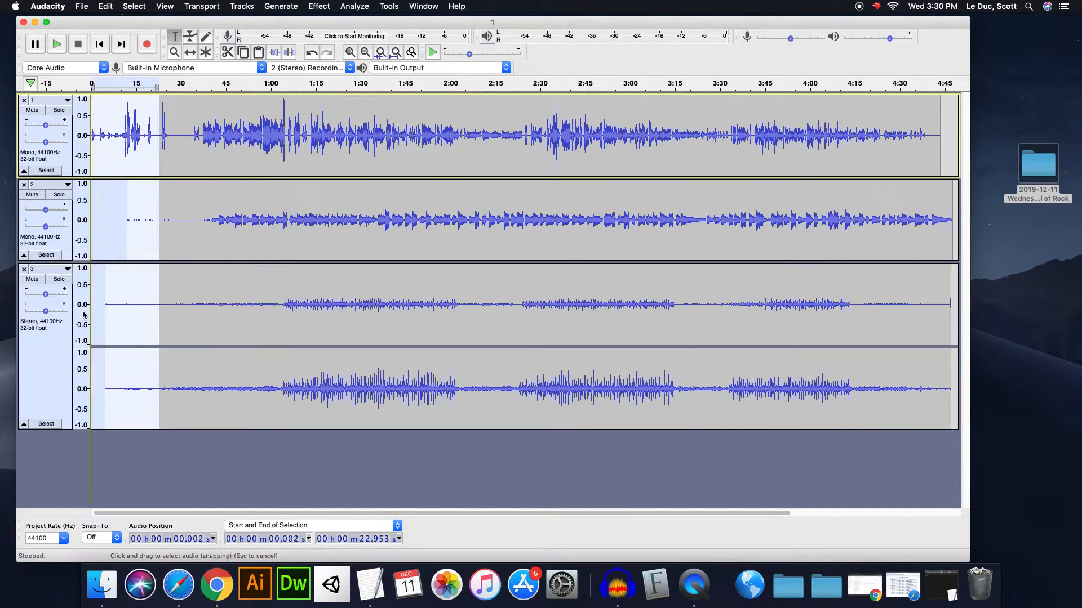
pyautogui.press('Delete')
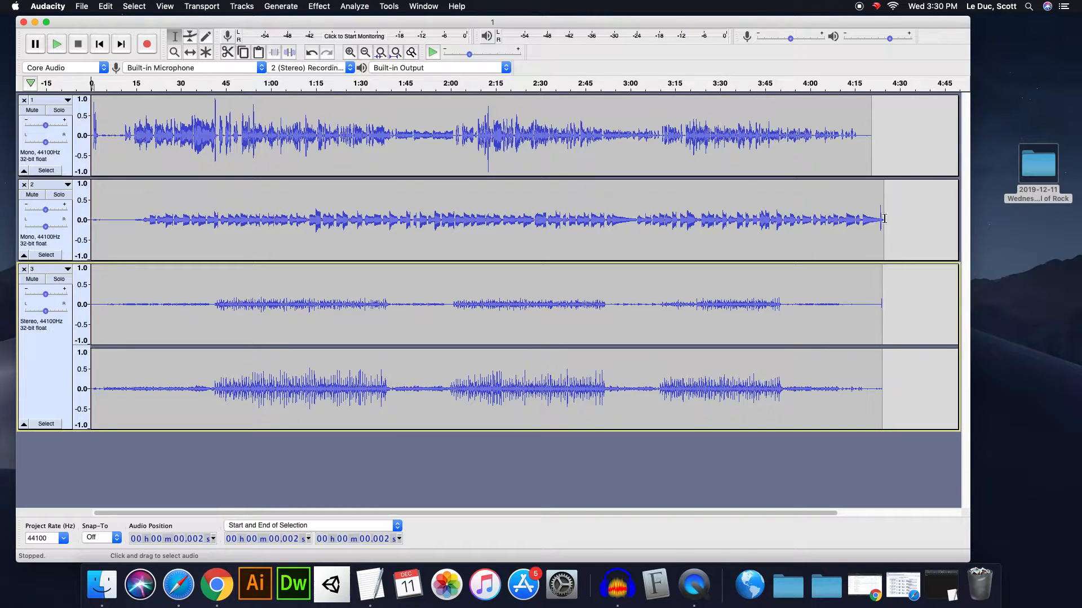
# Listen to the end of track 2 in solo, from about 4:19.8 to 4:27, and turn solo off again.
pyautogui.moveTo(890, 237); pyautogui.dragTo(869, 233)
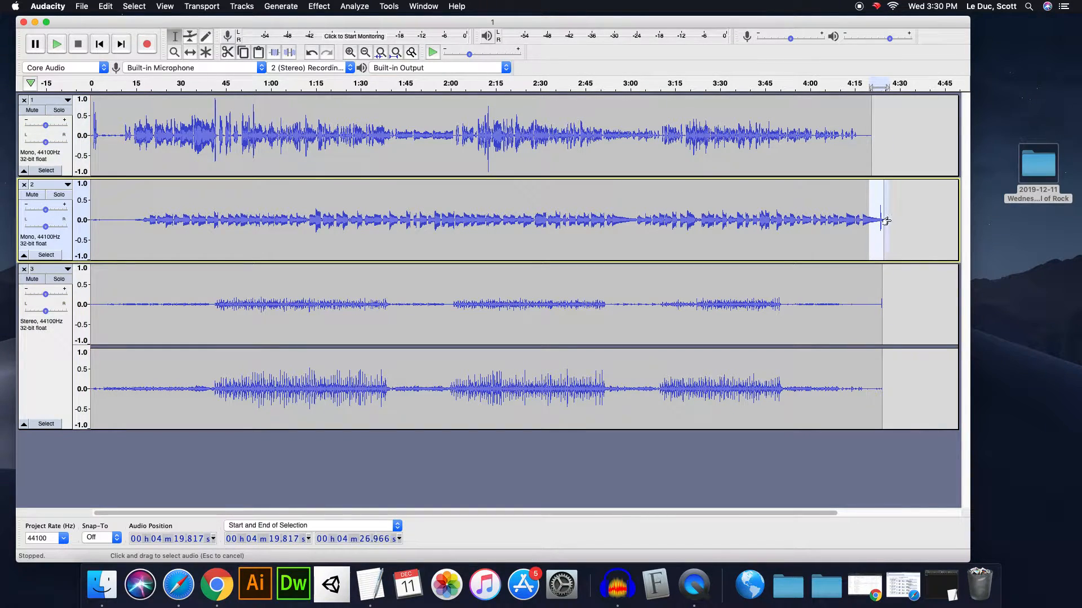
pyautogui.click(58, 195)
pyautogui.press('space')
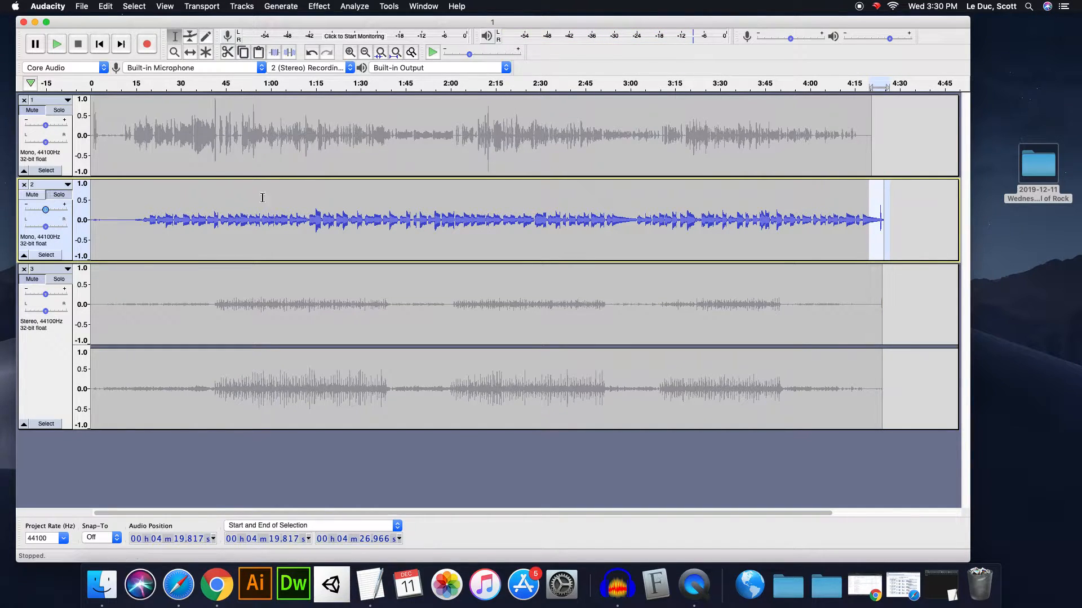
pyautogui.click(921, 226)
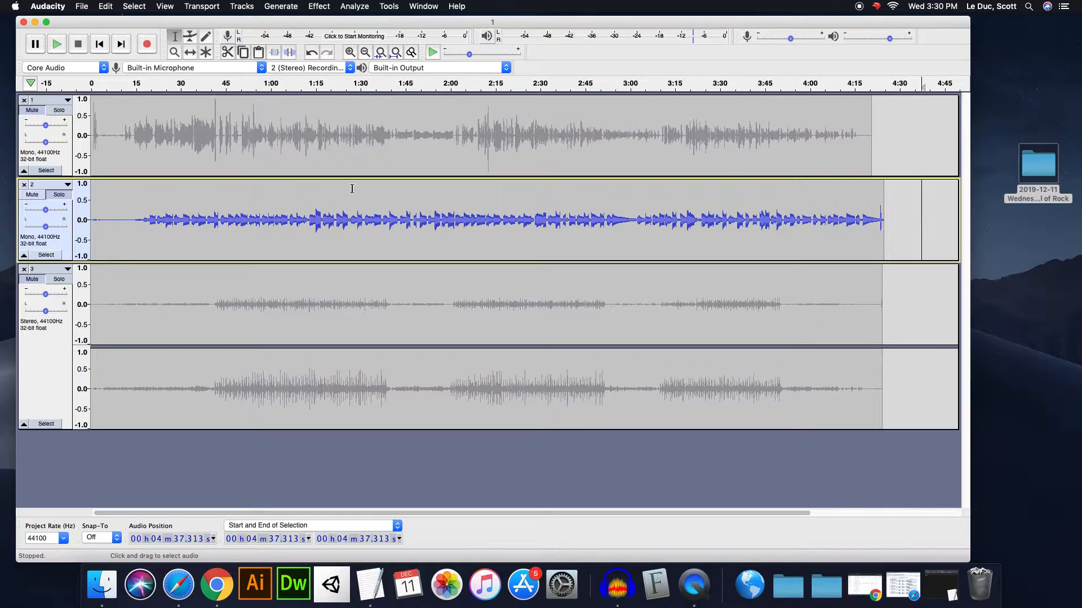
pyautogui.click(61, 195)
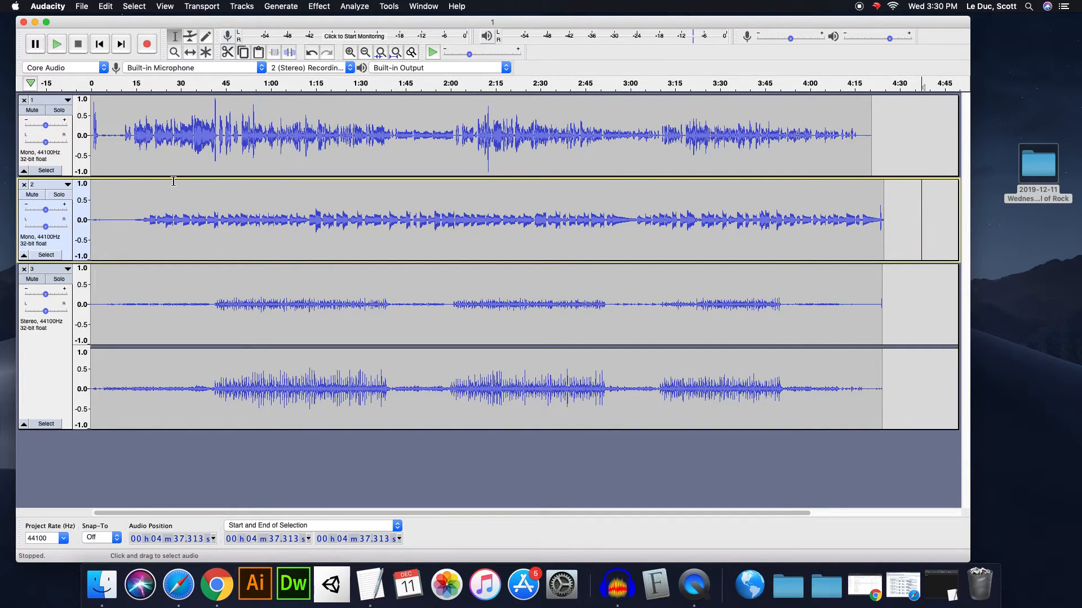
# Split stereo track 3 into two mono tracks.
pyautogui.click(68, 269)
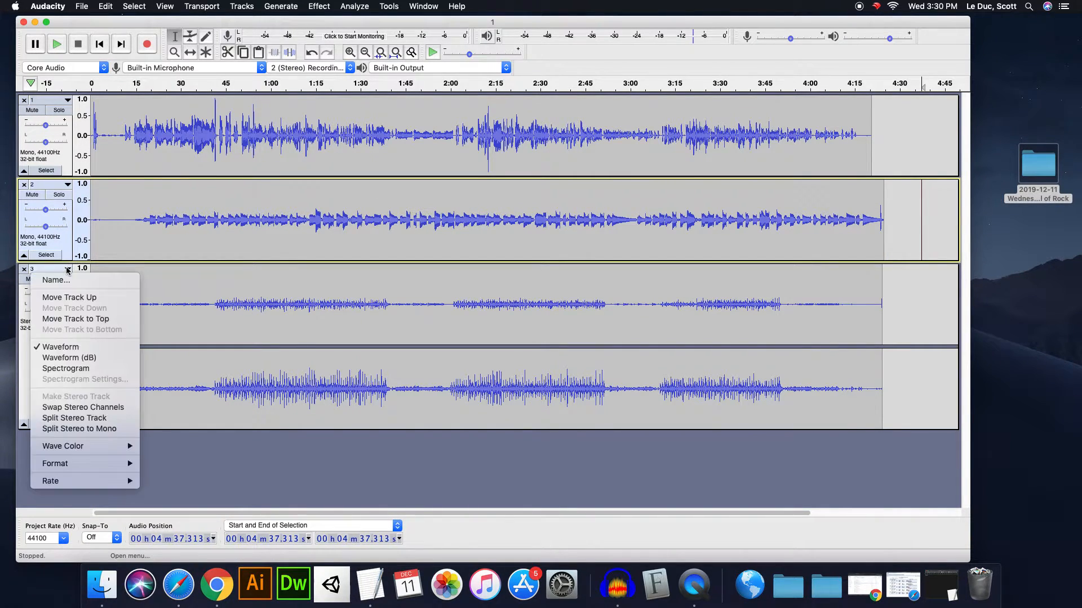
pyautogui.click(98, 429)
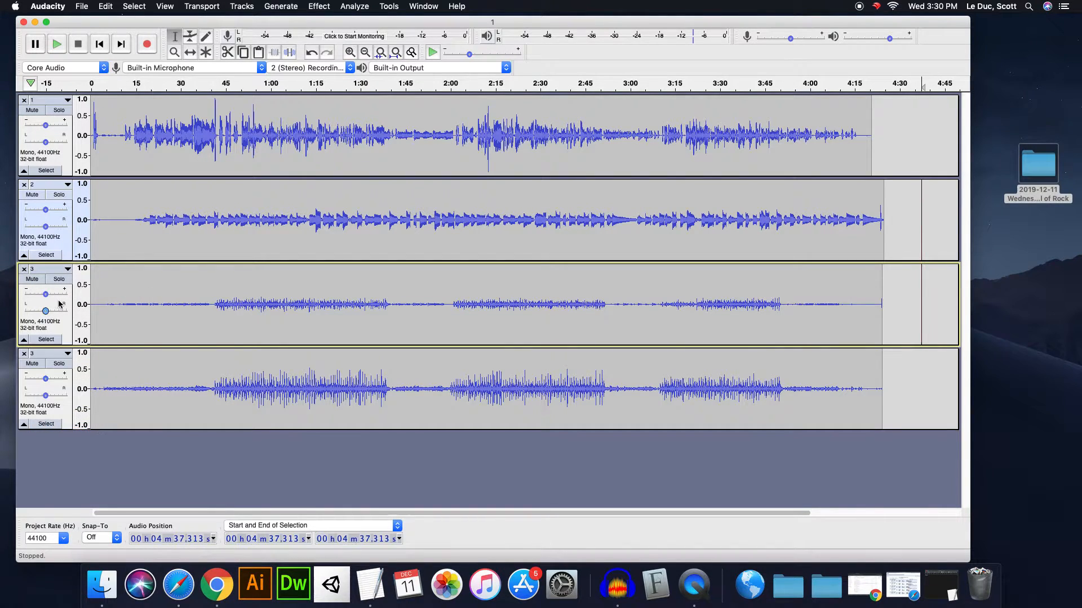
# Rename track 1 as Voice.
pyautogui.click(174, 399)
pyautogui.click(175, 292)
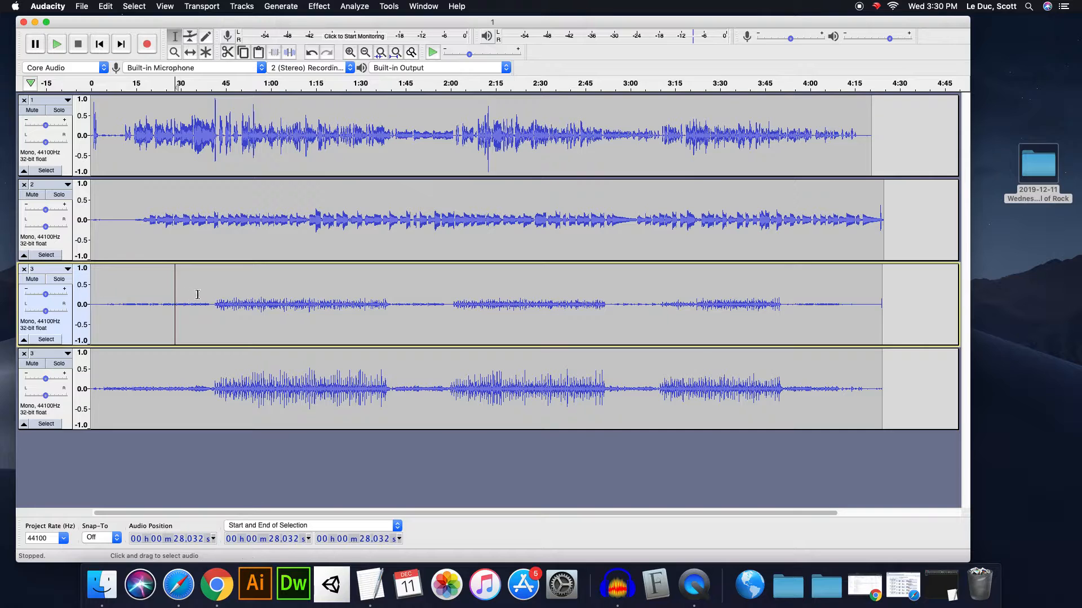
pyautogui.click(49, 100)
pyautogui.click(51, 111)
pyautogui.write('Voice')
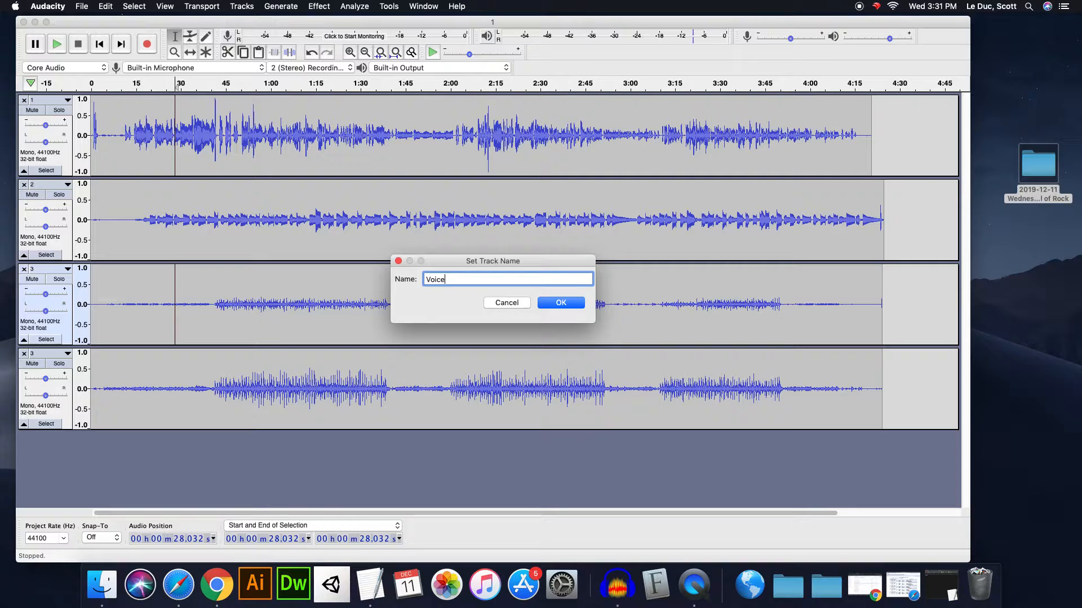
pyautogui.press('Return')
# Rename track 2 as Bass.
pyautogui.click(43, 185)
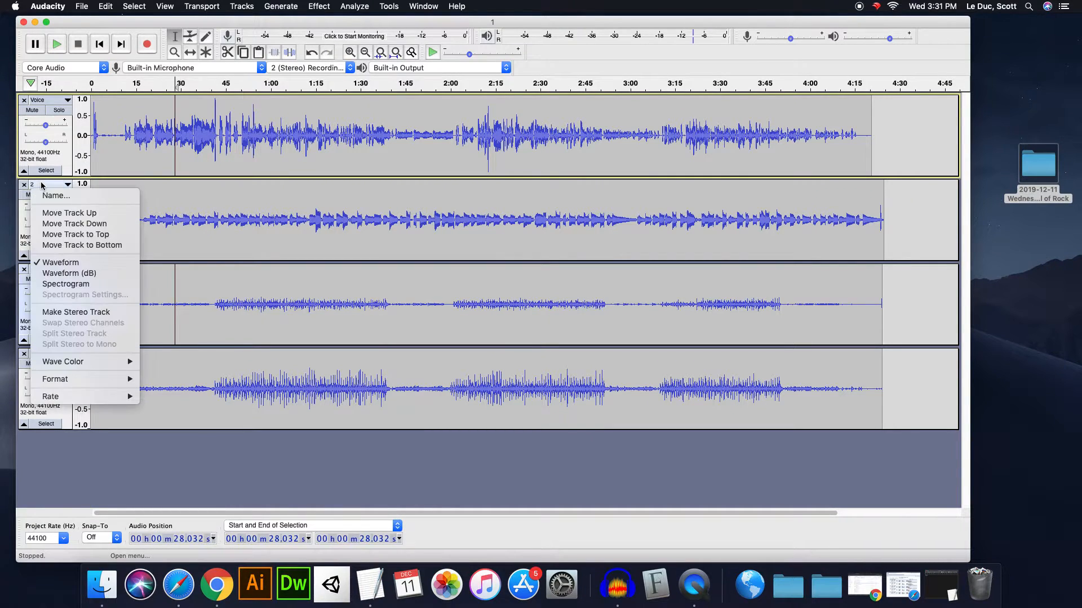
pyautogui.click(54, 196)
pyautogui.write('Bass')
pyautogui.click(555, 303)
# Rename the upper of the two mono tracks split from track 3 as Guitar 1.
pyautogui.click(48, 270)
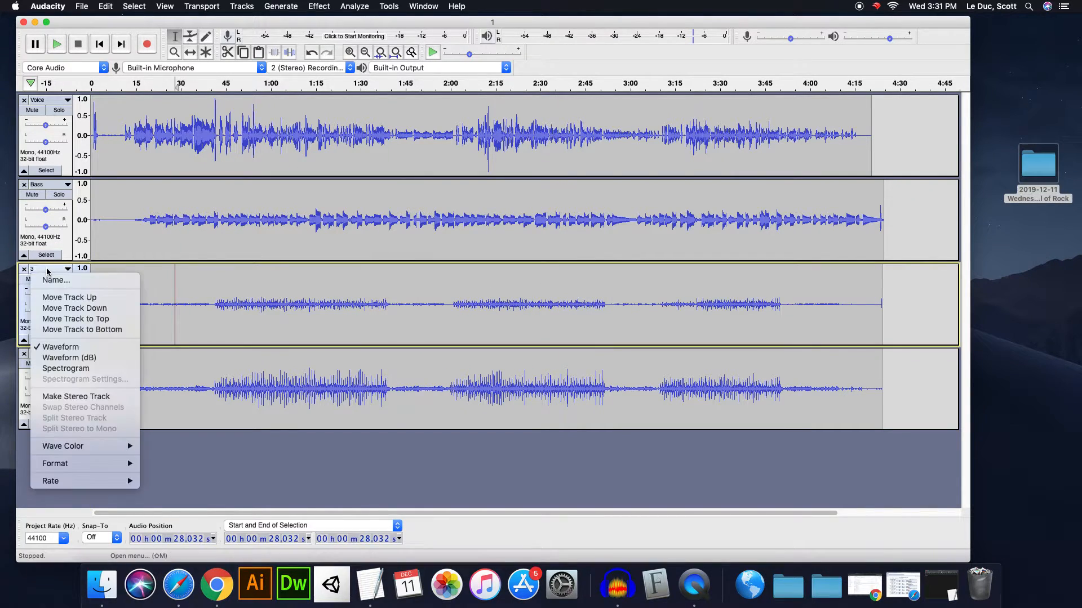
pyautogui.click(56, 280)
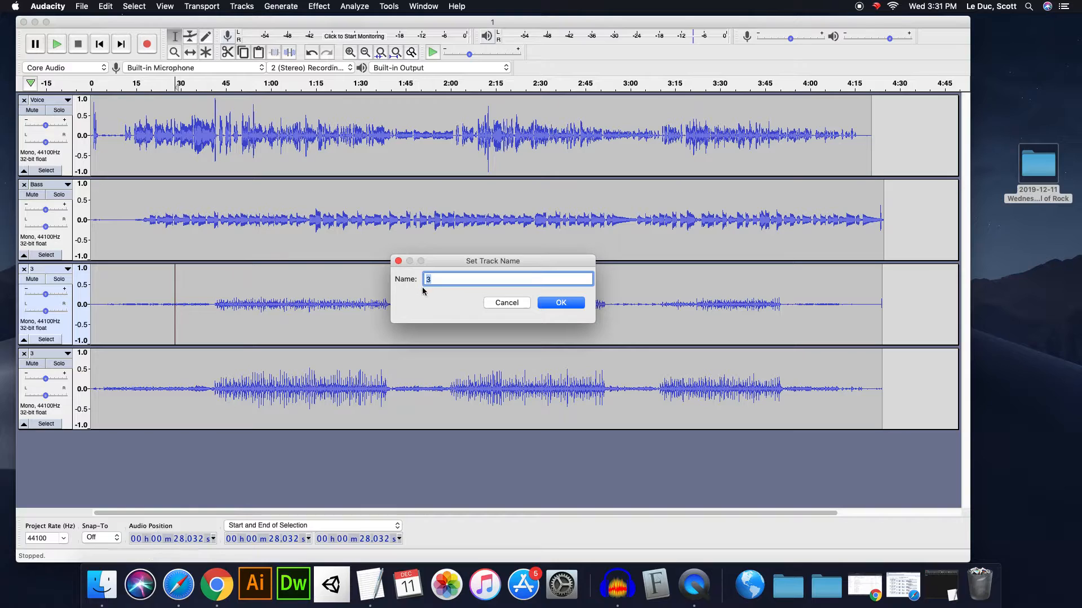
pyautogui.write('Gy')
pyautogui.click(569, 305)
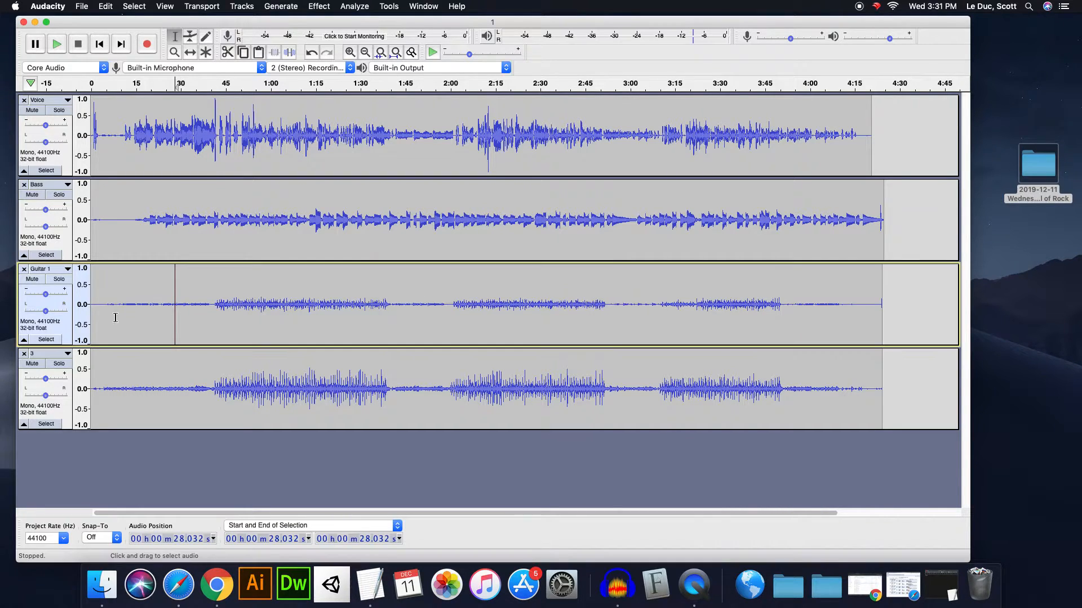
# Rename the lower of the two mono tracks split from track 3 as Guitar 2.
pyautogui.click(43, 355)
pyautogui.click(53, 364)
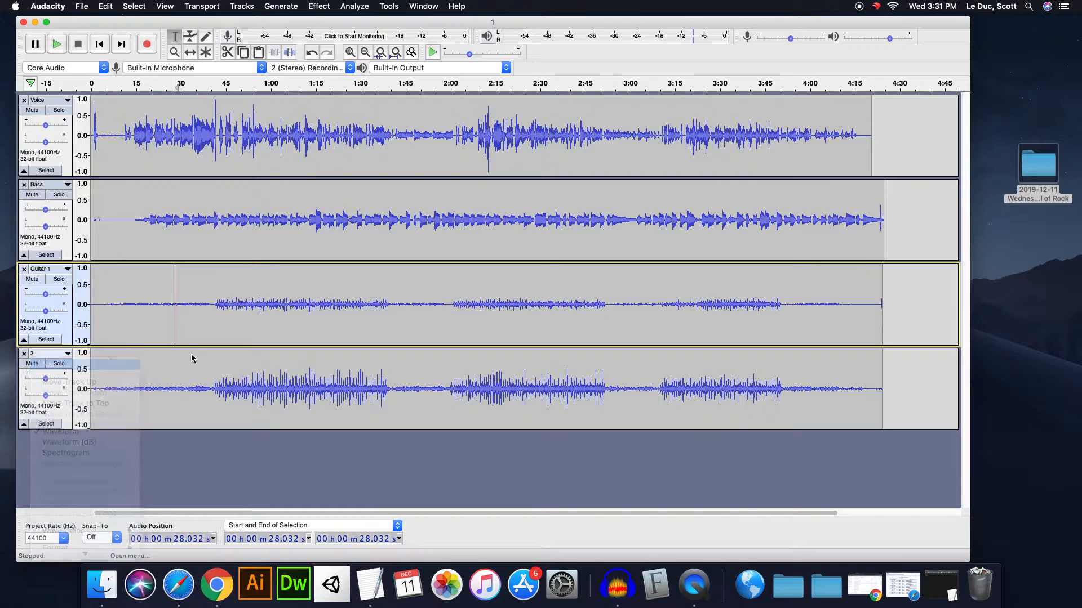
pyautogui.write('Guitar 2')
pyautogui.click(559, 304)
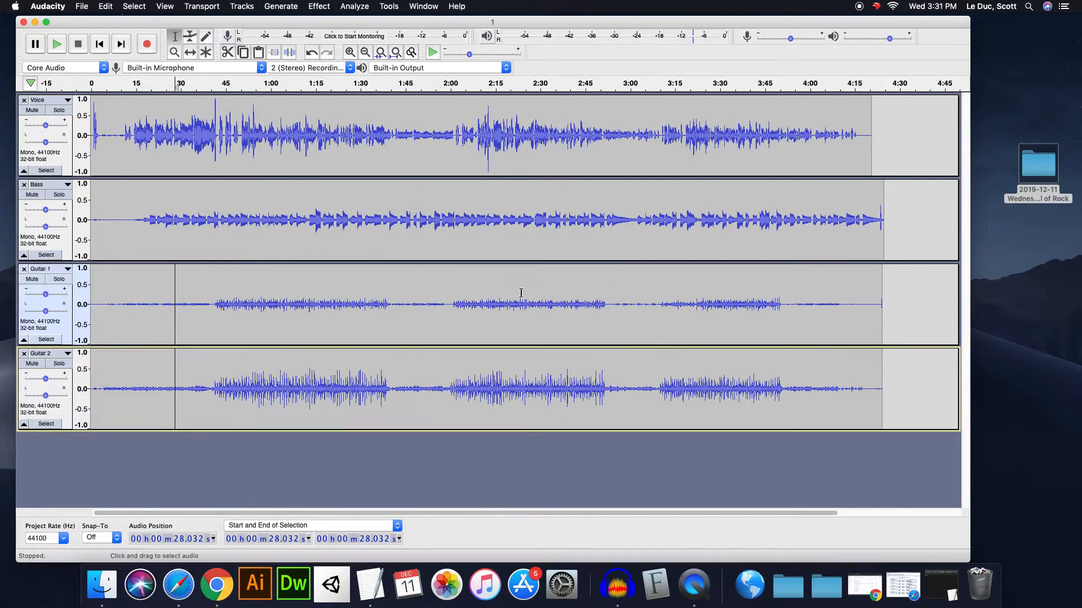
# Try to save the project under a new name in the Wed Green Roon folder.
pyautogui.press('super+s')
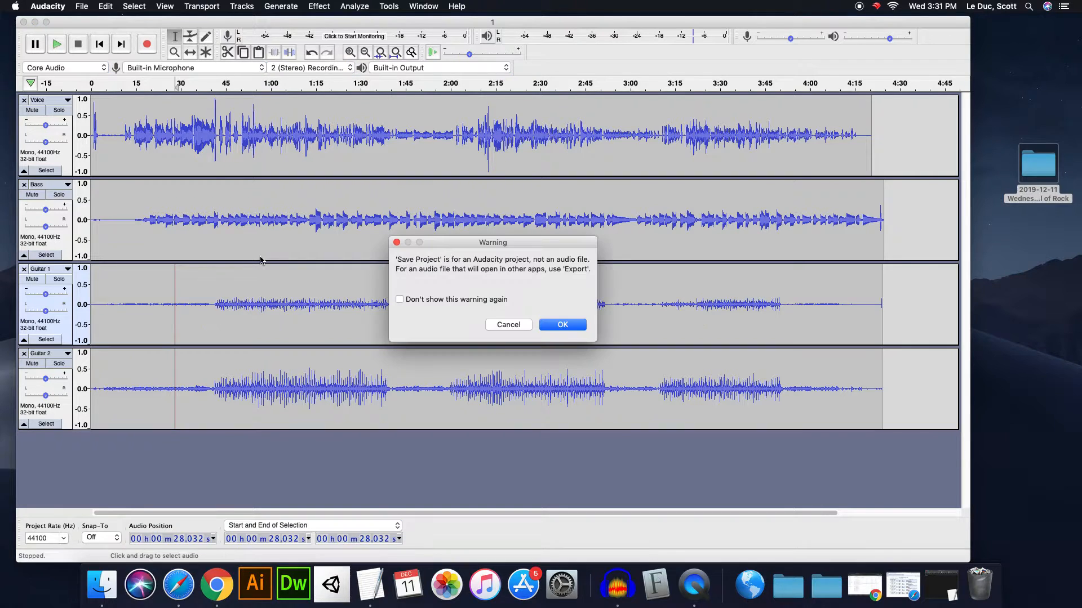
pyautogui.press('Return')
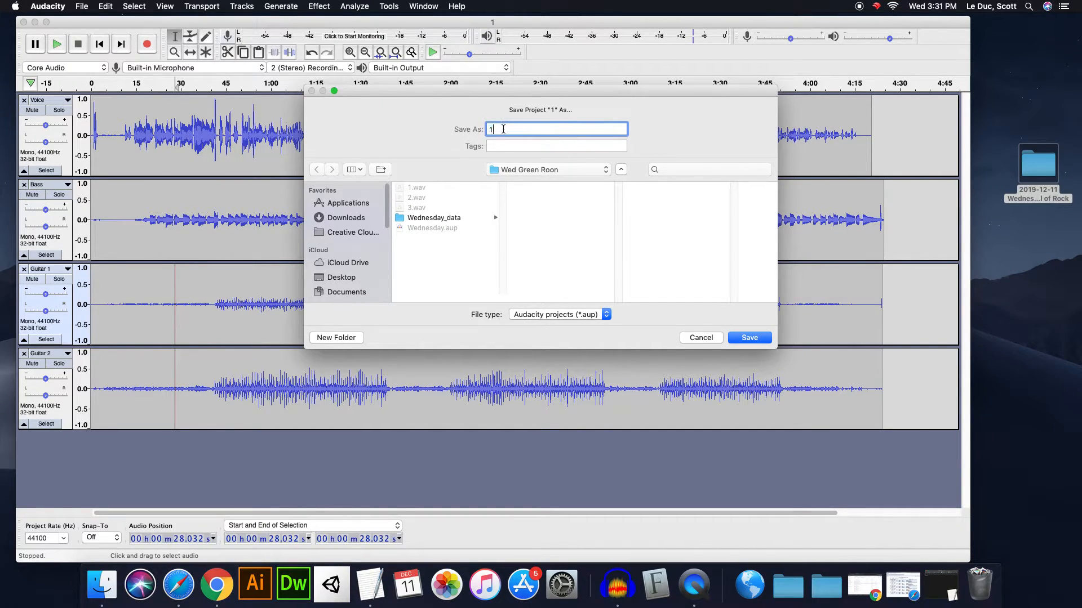
pyautogui.write('Wed')
pyautogui.click(751, 337)
pyautogui.click(631, 229)
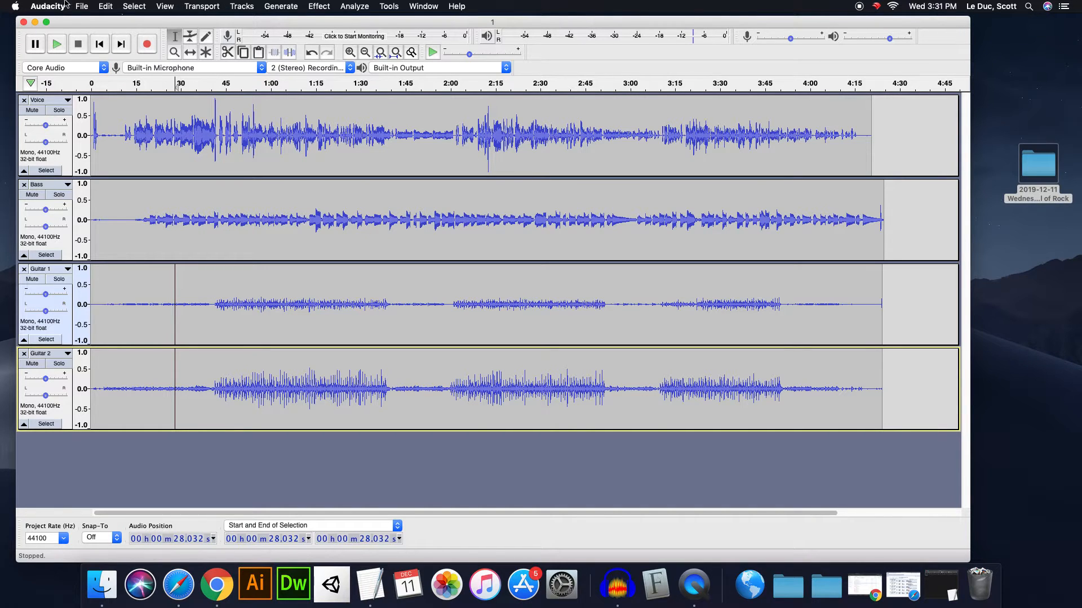
# Save the project as Wednesday in the Wed Green Roon folder and close the project.
pyautogui.click(82, 6)
pyautogui.moveTo(112, 70)
pyautogui.click(188, 68)
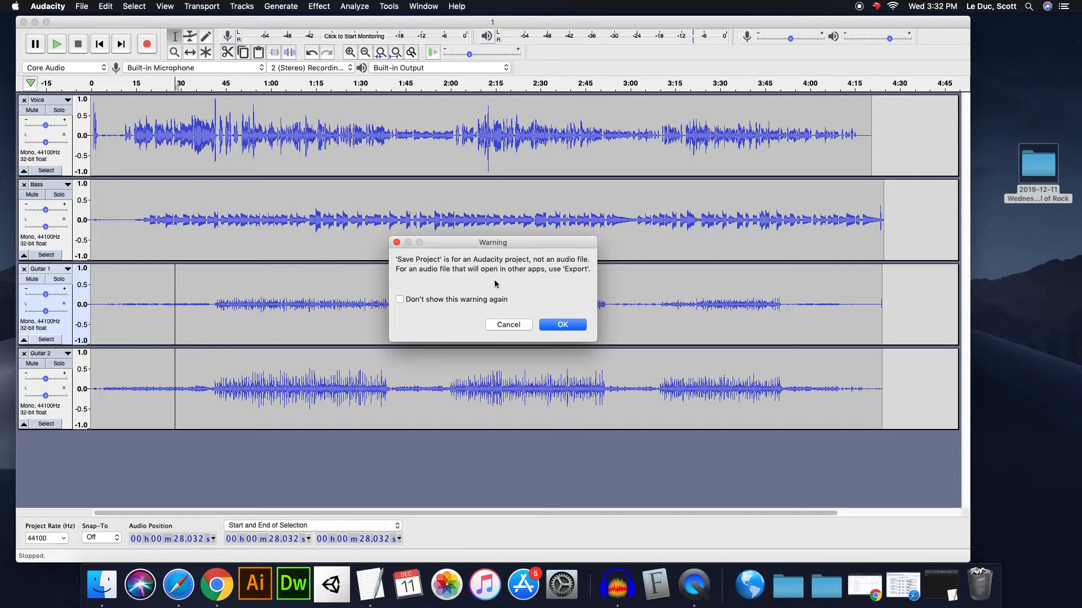
pyautogui.click(562, 325)
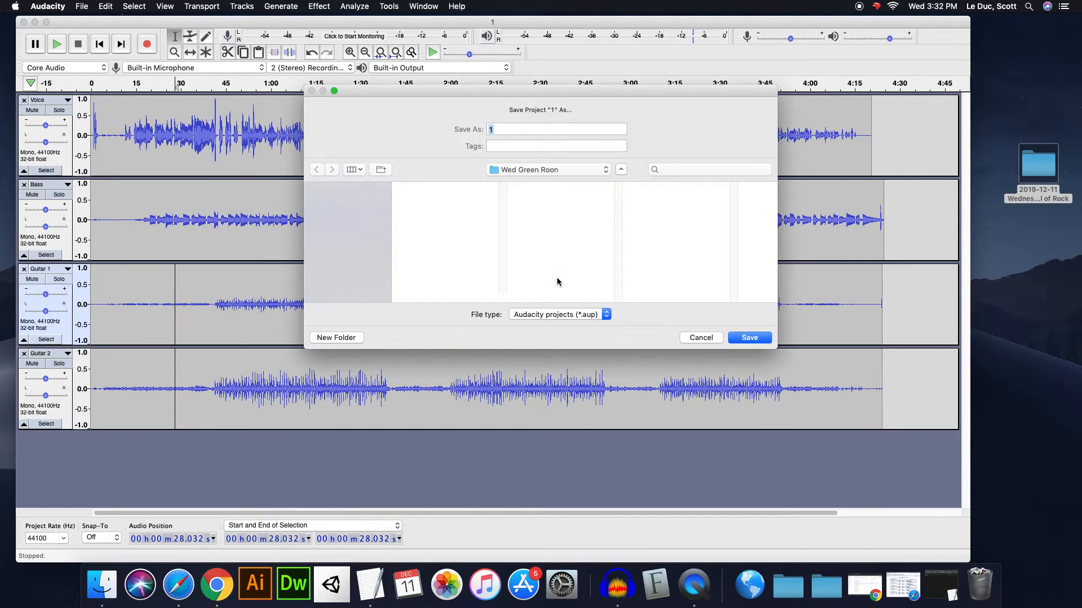
pyautogui.write('Wedne')
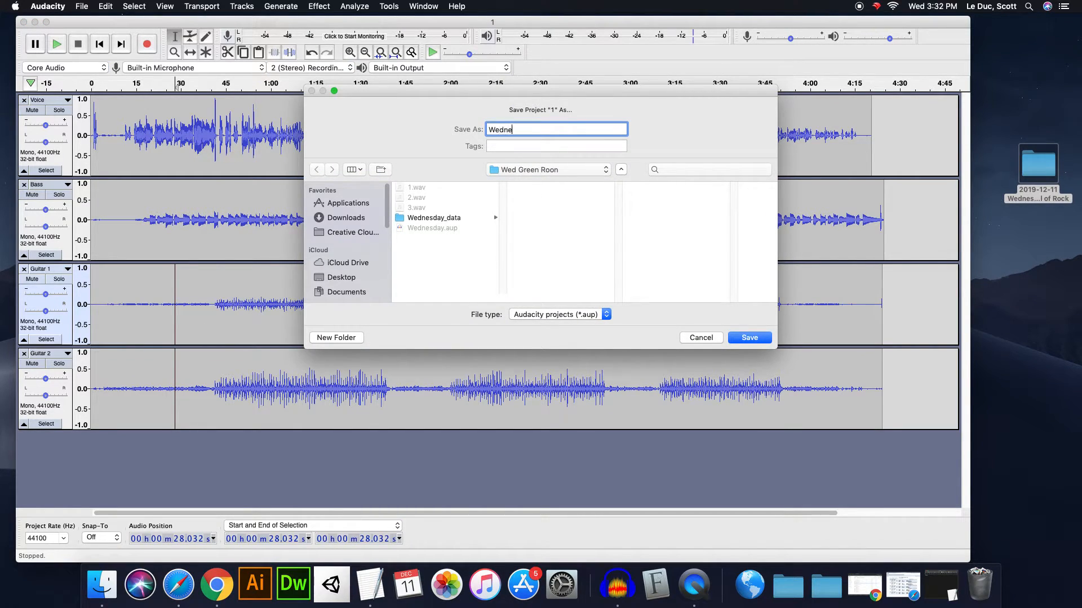
pyautogui.write('sday')
pyautogui.click(749, 338)
pyautogui.click(572, 230)
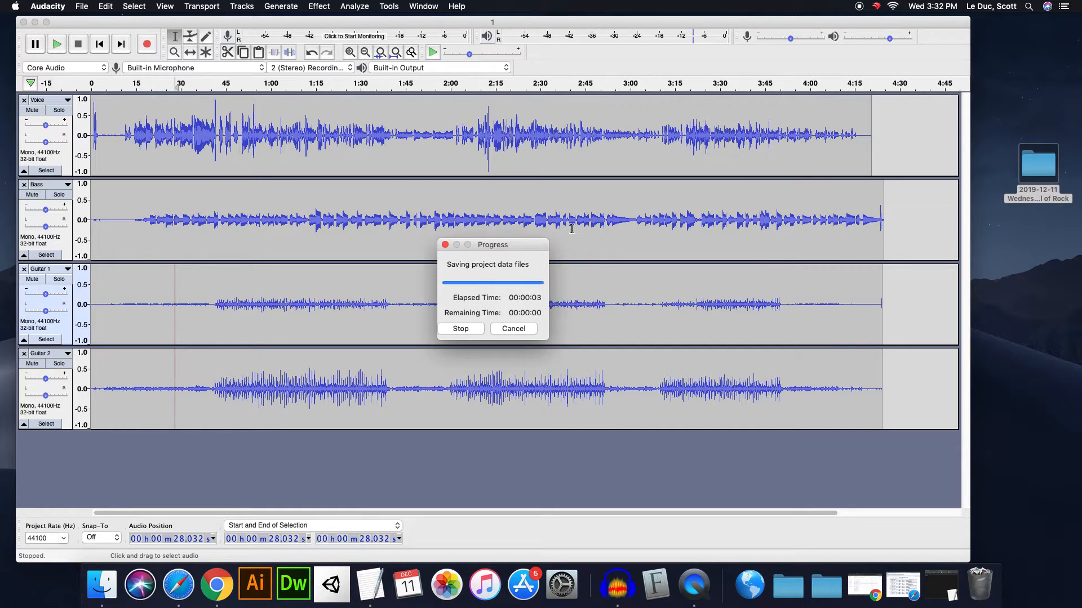
pyautogui.press('super+w')
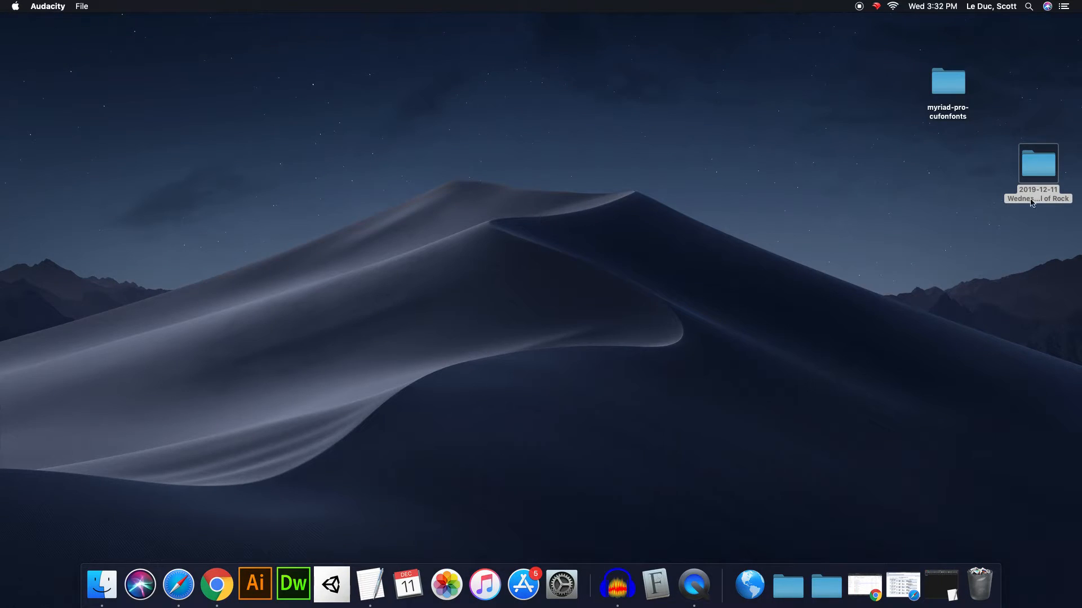
# Open the 2019-12-11 Wednesday School of Rock folder from the desktop in Finder and move the myriad-pro-cufonfonts folder to the Trash.
pyautogui.click(1038, 170)
pyautogui.doubleClick(1039, 171)
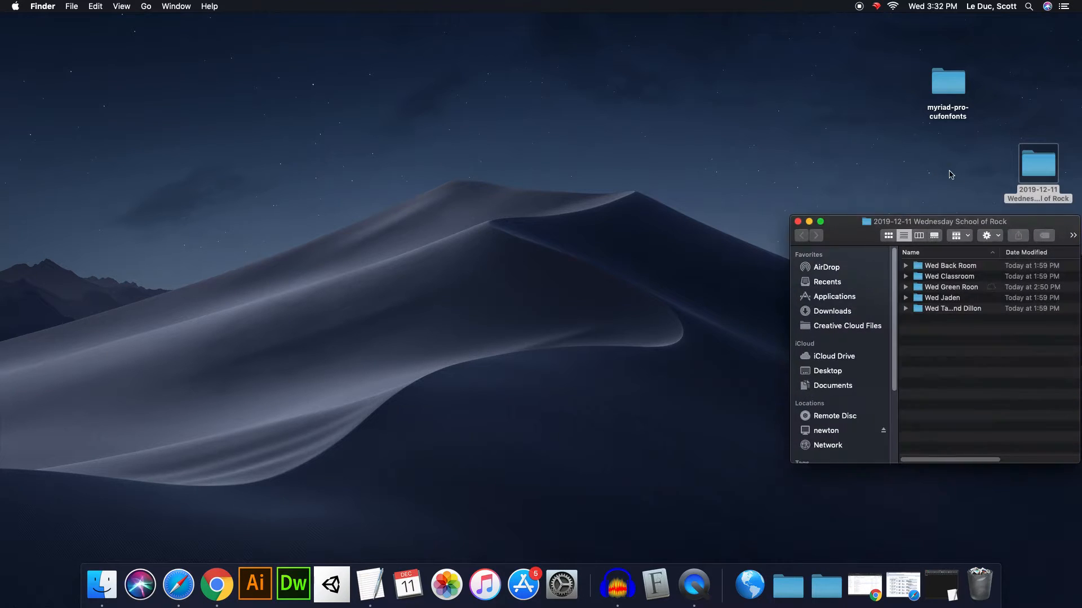
pyautogui.click(941, 87)
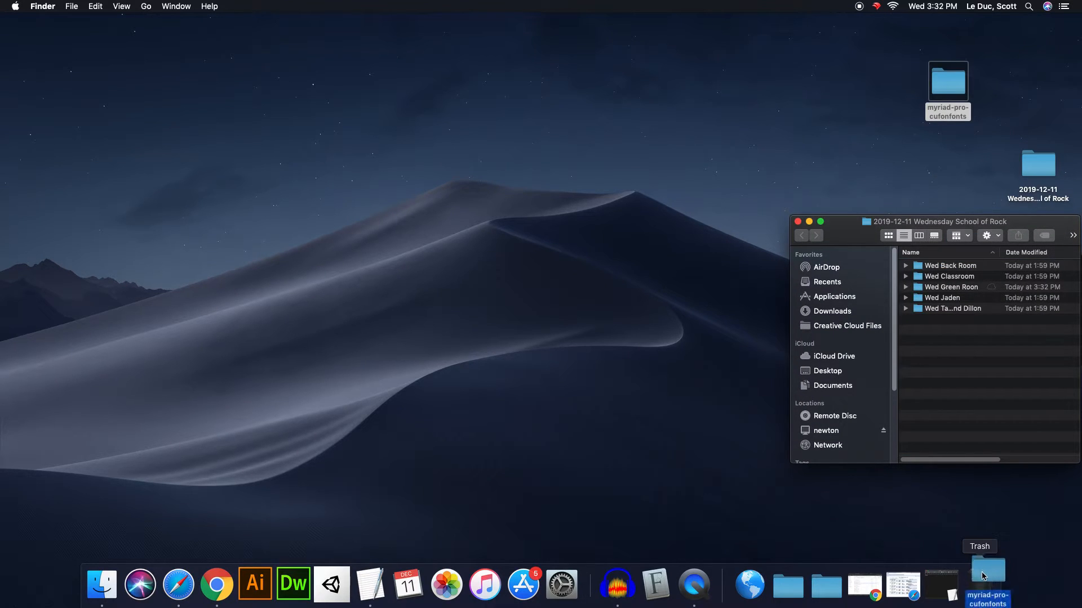
# Examine the WAV files, the Wednesday_data folder and the Wednesday.aup project file inside the Wed Green Roon folder, and close the folder.
pyautogui.doubleClick(959, 288)
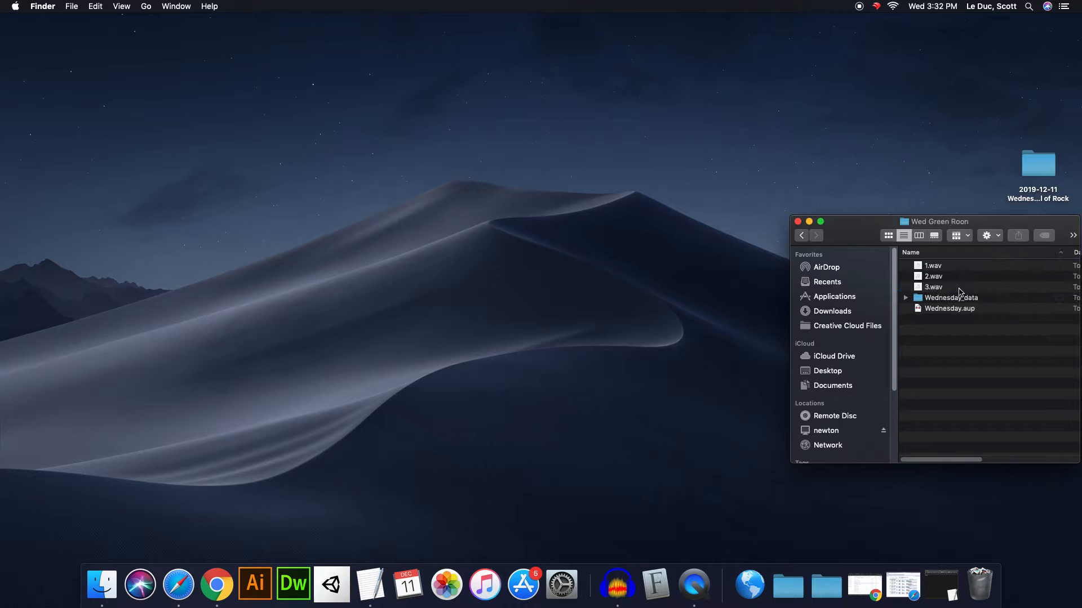
pyautogui.moveTo(979, 221); pyautogui.dragTo(748, 184)
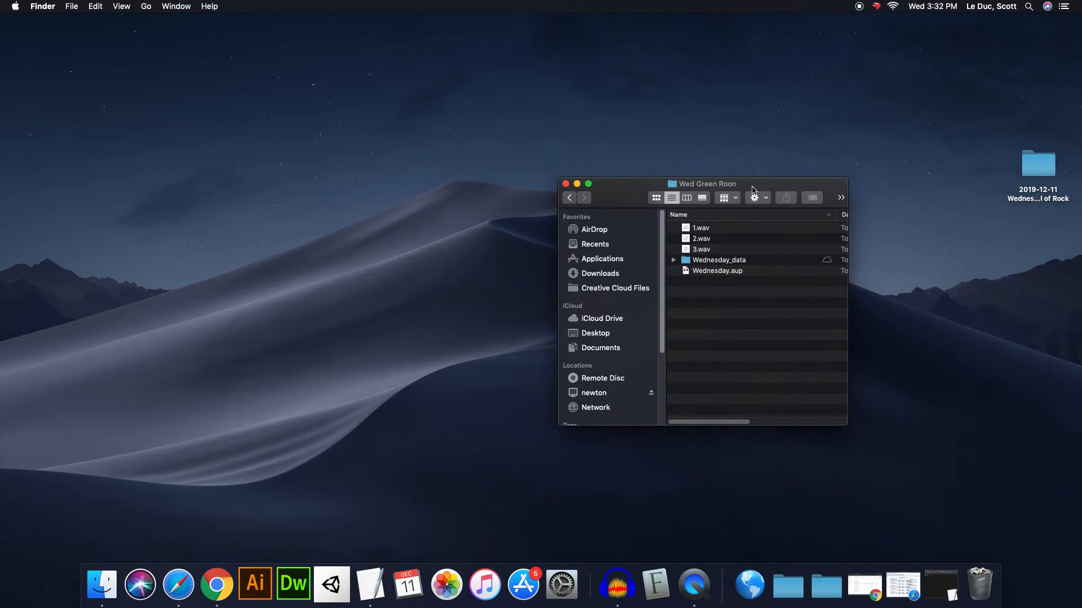
pyautogui.click(673, 260)
pyautogui.click(686, 271)
pyautogui.click(685, 271)
pyautogui.click(673, 260)
pyautogui.click(707, 229)
pyautogui.click(710, 239)
pyautogui.click(726, 249)
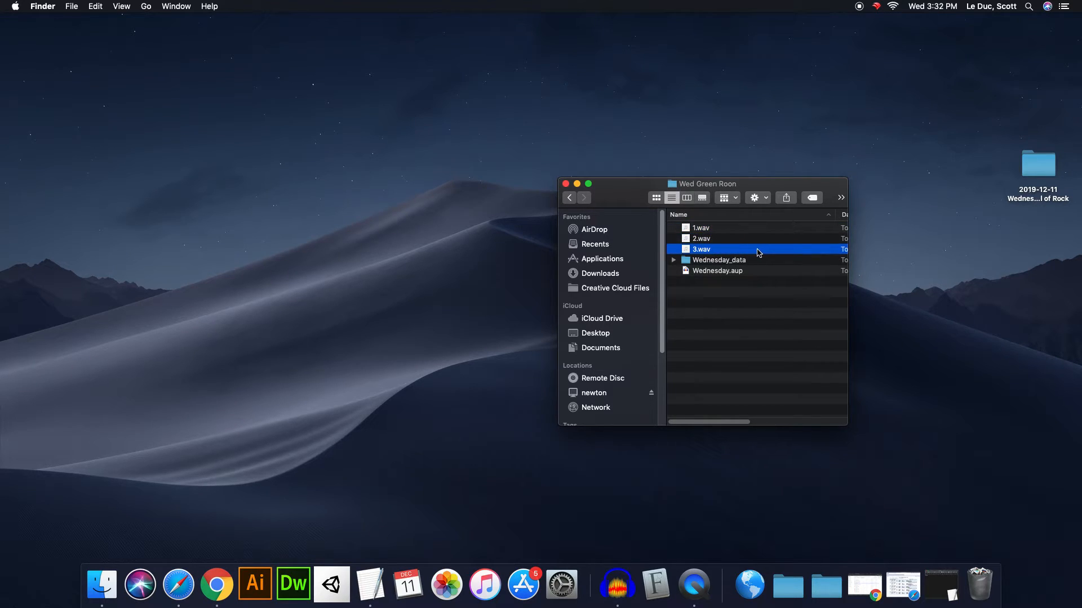
pyautogui.click(722, 261)
pyautogui.click(733, 272)
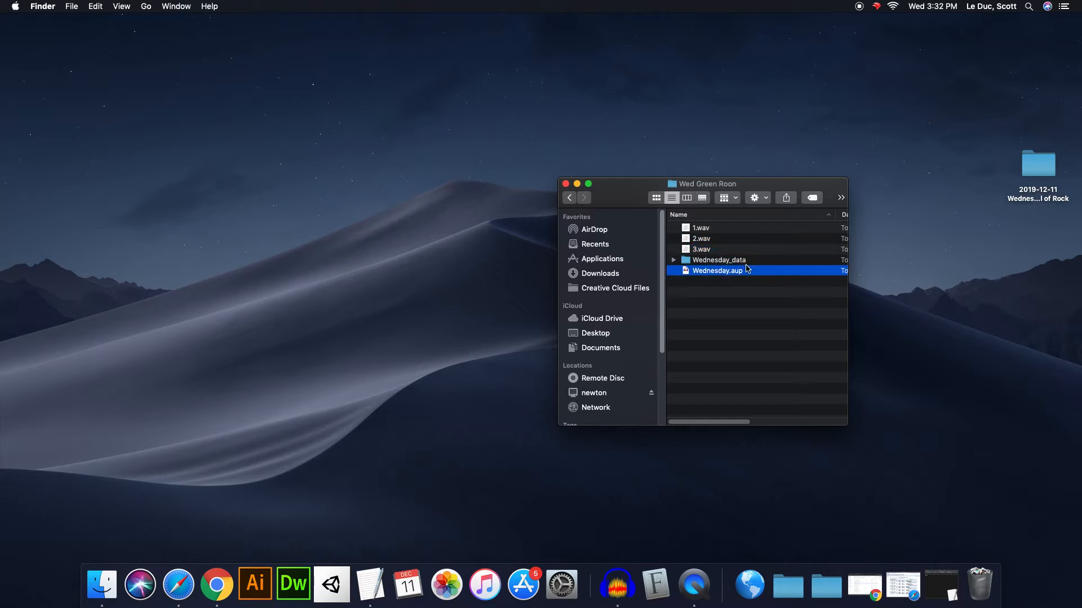
pyautogui.click(734, 261)
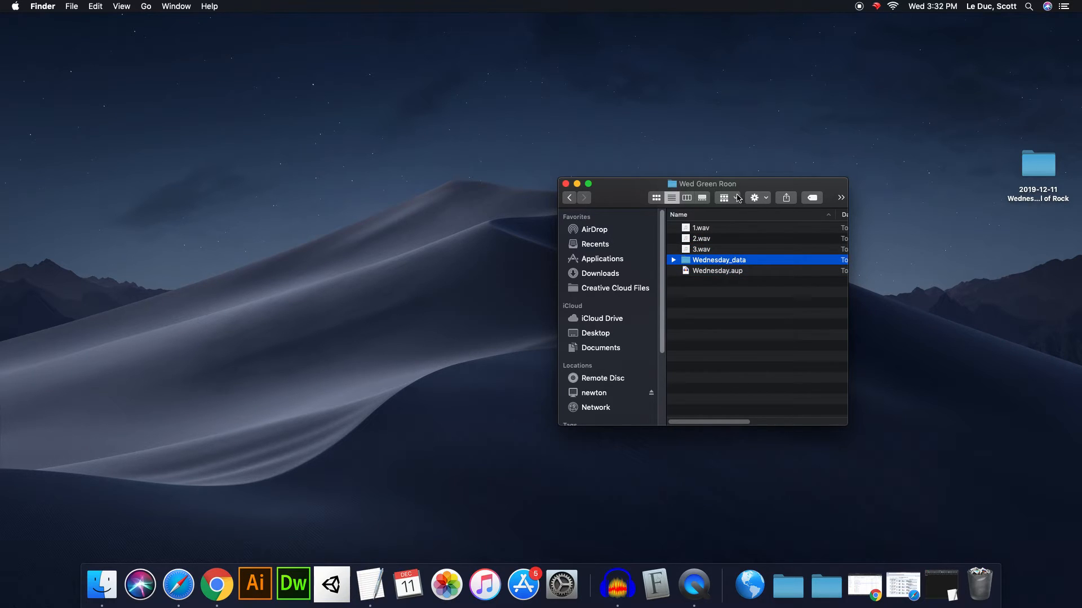
pyautogui.press('super+w')
# Correct the Wed Green Roon folder's name to Wed Green Room inside the 2019-12-11 Wednesday School of Rock folder.
pyautogui.click(1037, 168)
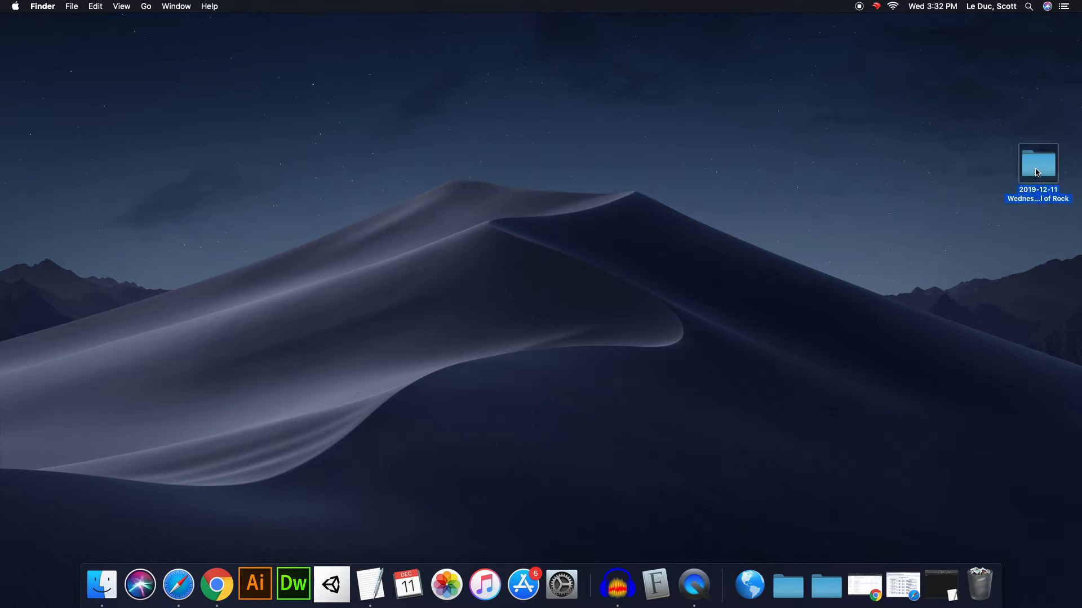
pyautogui.doubleClick(1037, 172)
pyautogui.click(976, 291)
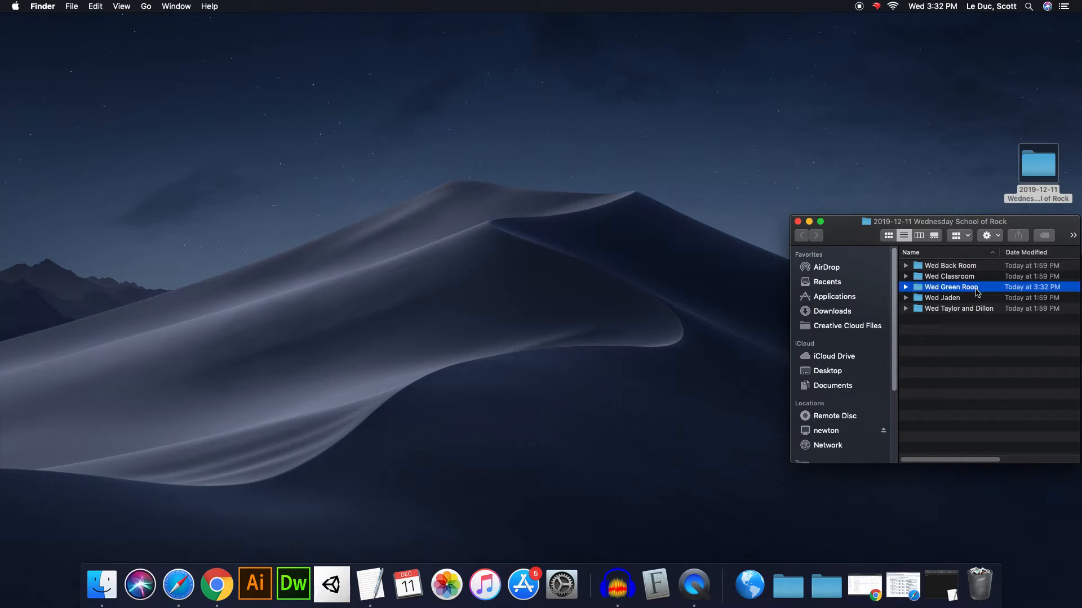
pyautogui.click(977, 288)
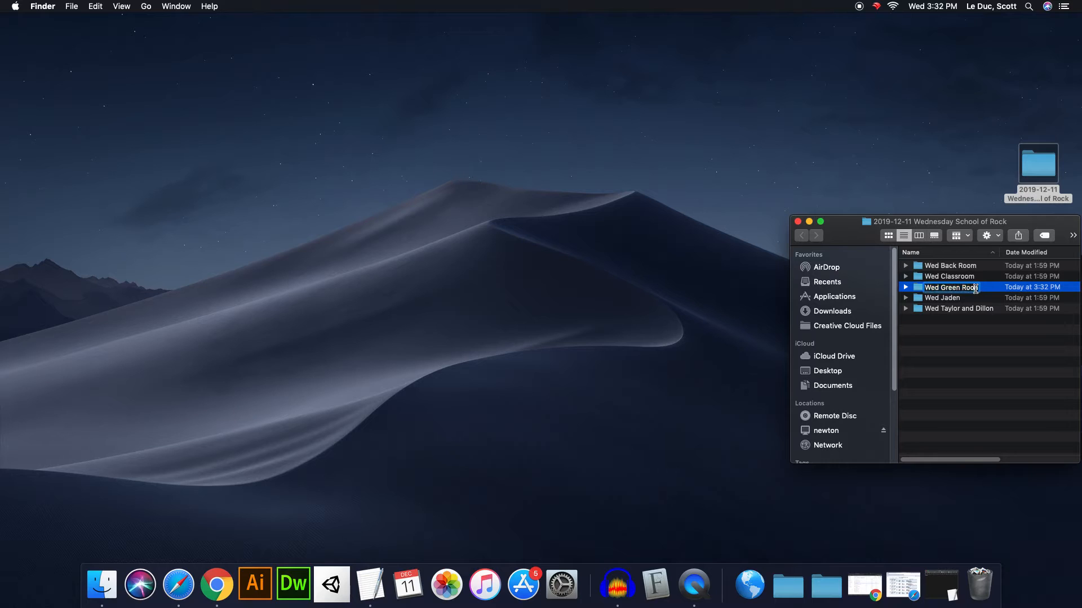
pyautogui.press('Right')
pyautogui.press('BackSpace')
pyautogui.write('m')
pyautogui.press('Return')
# Open the Wednesday.aup project from the Wed Green Room folder in Audacity.
pyautogui.doubleClick(961, 289)
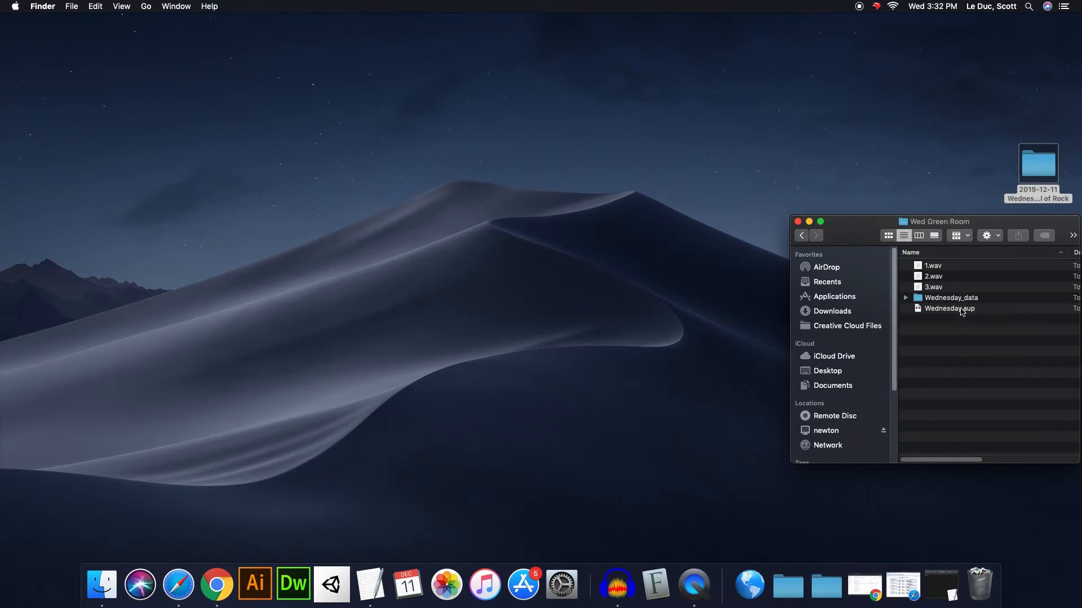
pyautogui.click(946, 312)
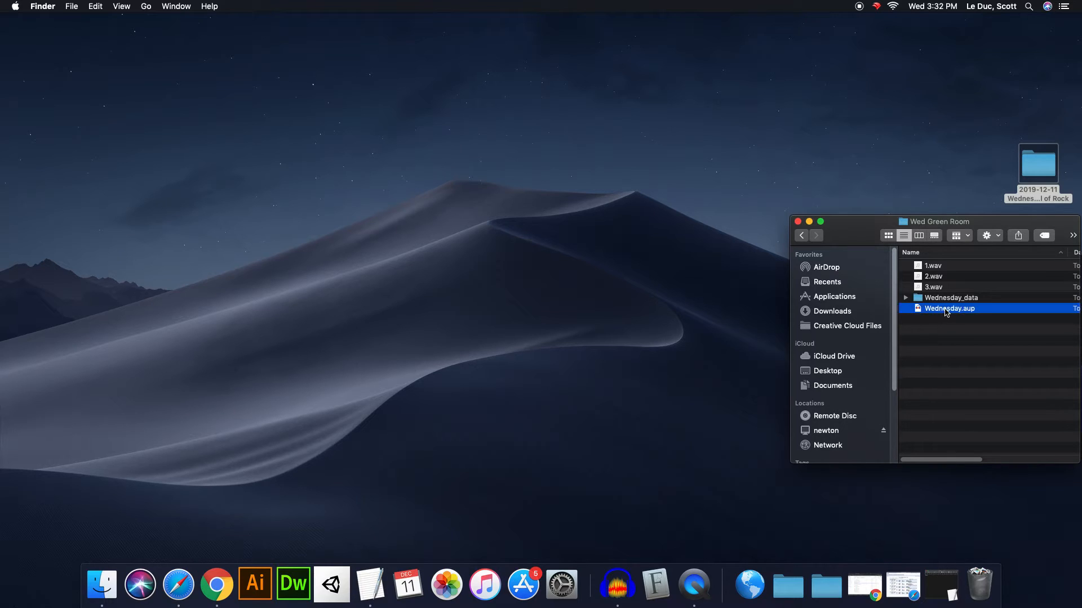
pyautogui.doubleClick(946, 312)
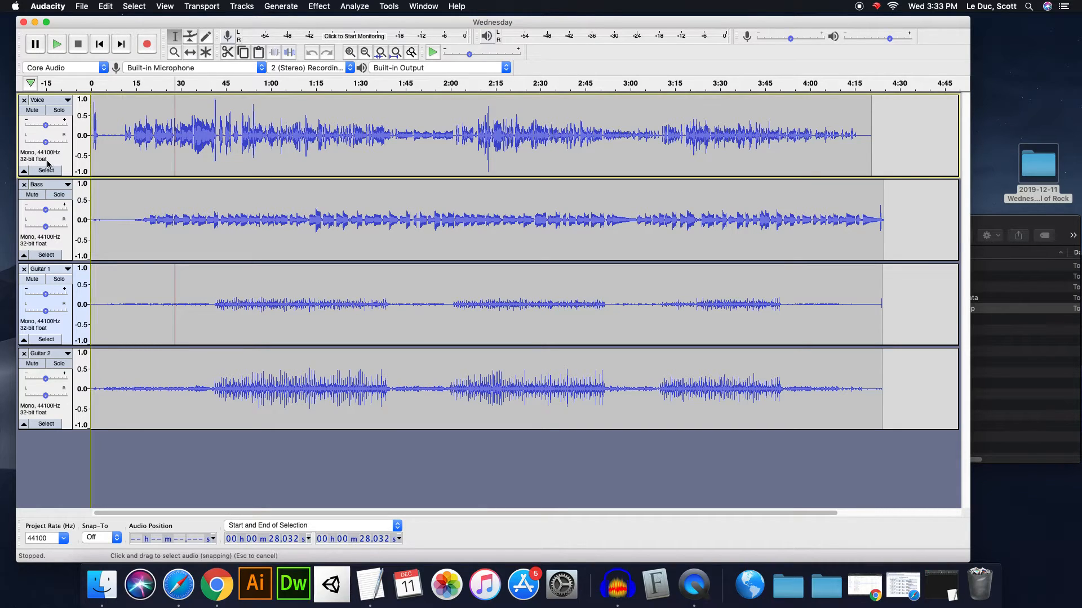
# Briefly toggle mute on the Bass track and solo the Voice track.
pyautogui.click(32, 195)
pyautogui.click(32, 195)
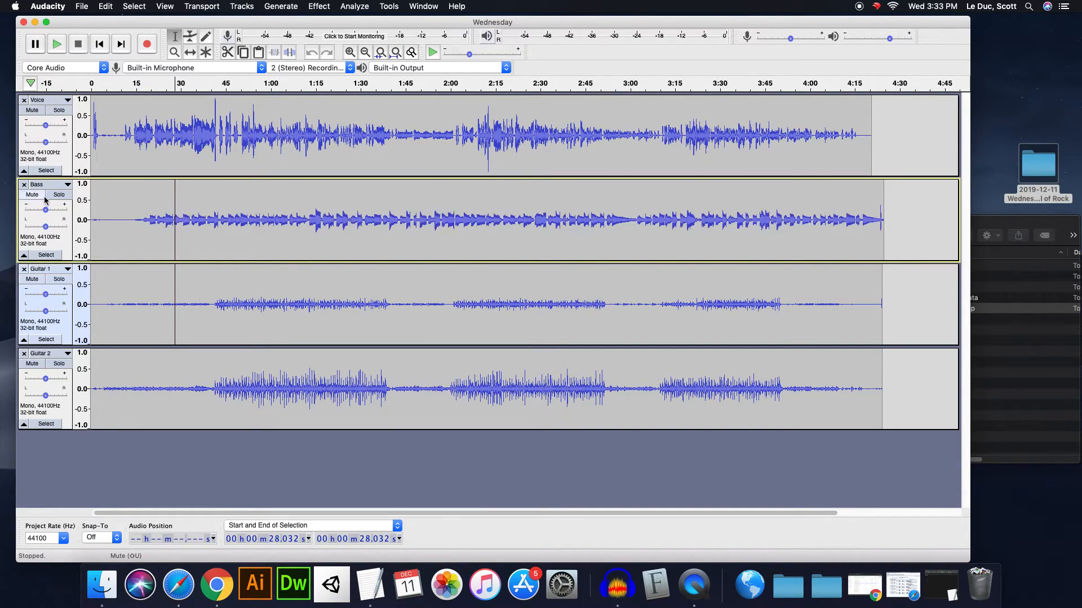
pyautogui.click(60, 111)
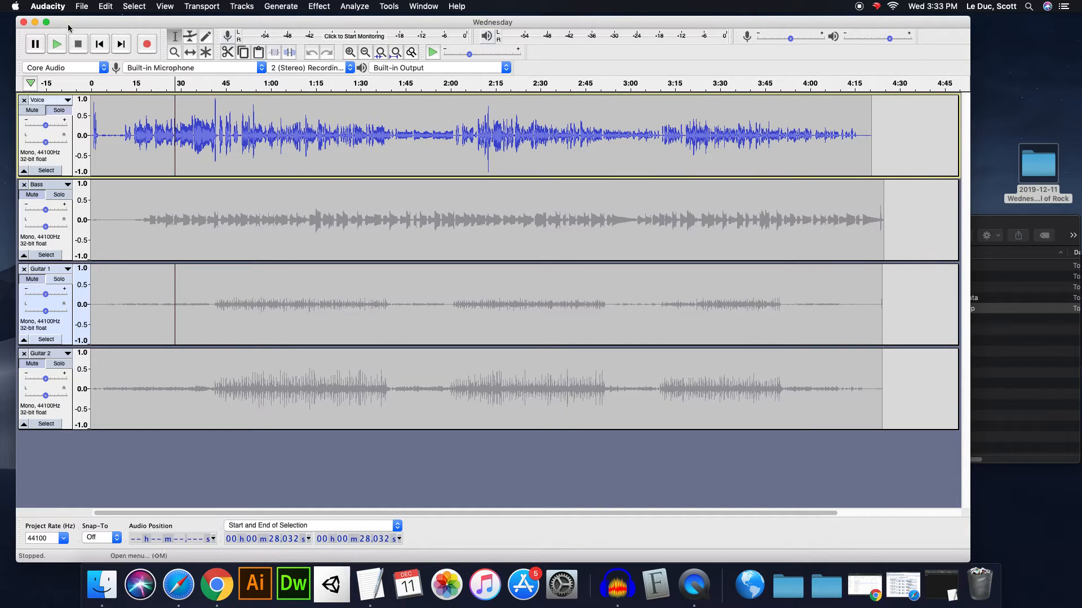
# Start a WAV export of the soloed Voice track and name the file Wednesday Voice.
pyautogui.click(82, 6)
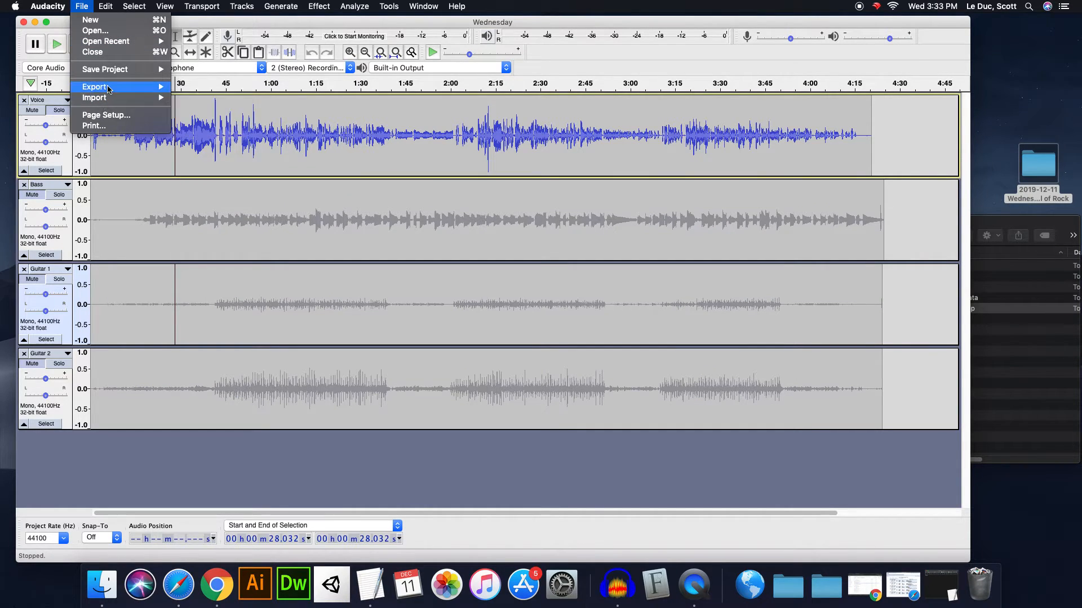
pyautogui.moveTo(109, 88)
pyautogui.click(232, 100)
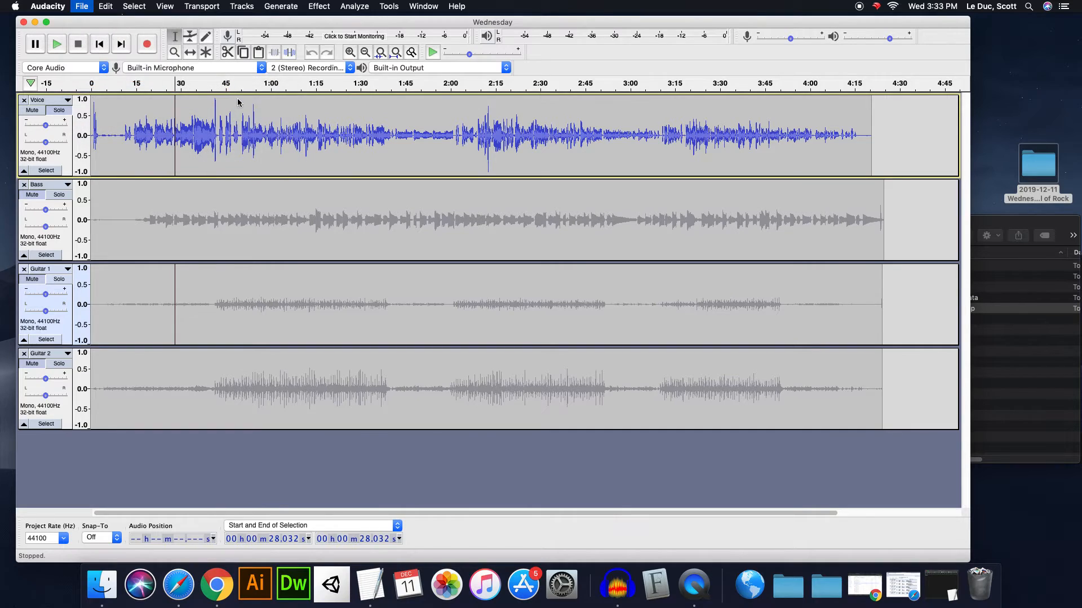
pyautogui.click(544, 117)
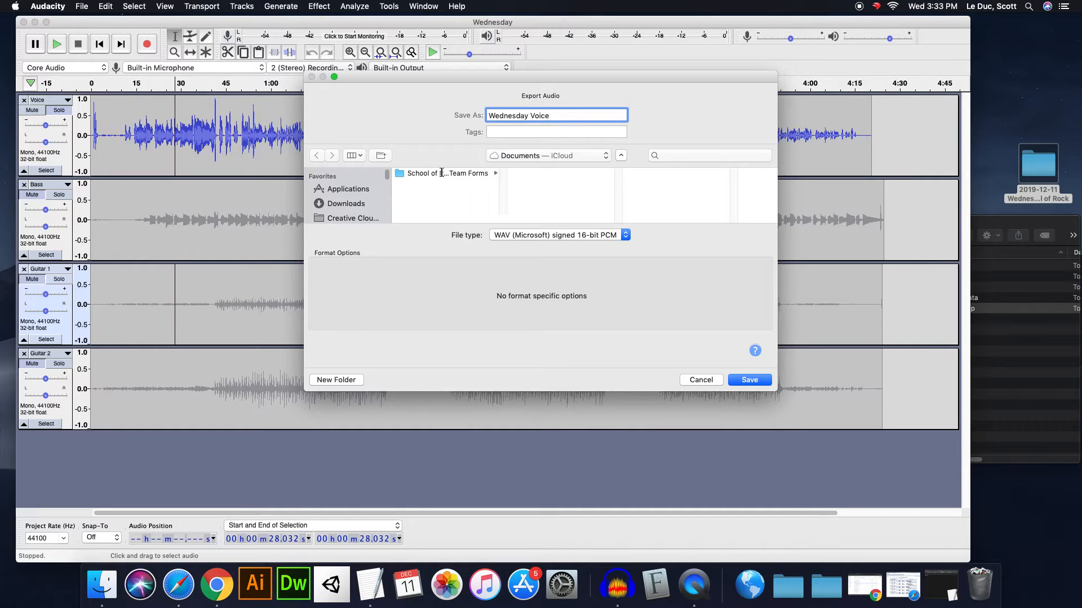
# Look through the home folder, including Downloads and Movies, for the export destination.
pyautogui.click(535, 158)
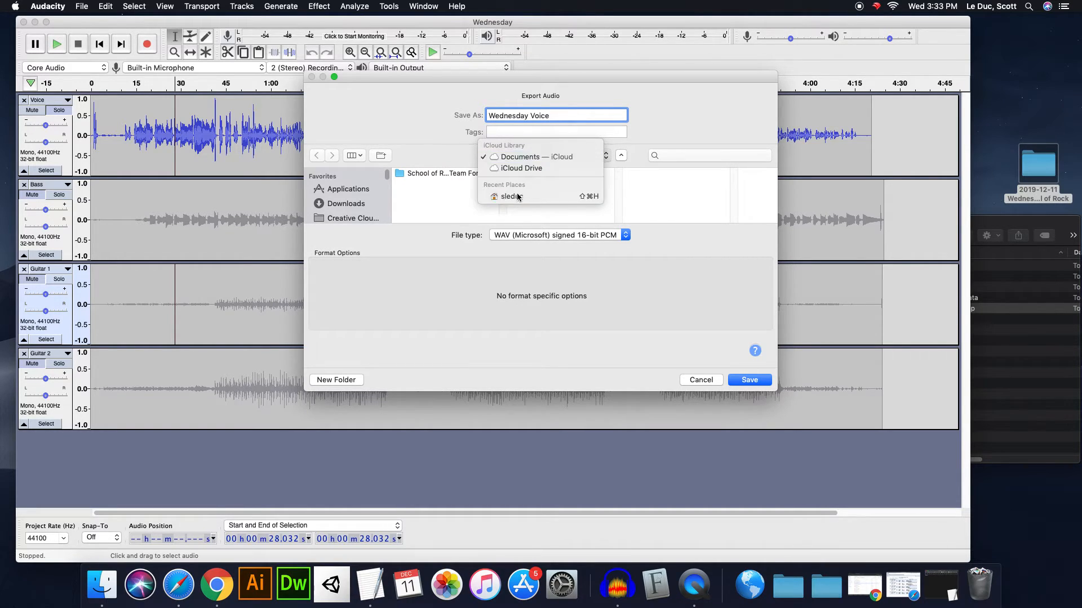
pyautogui.click(548, 162)
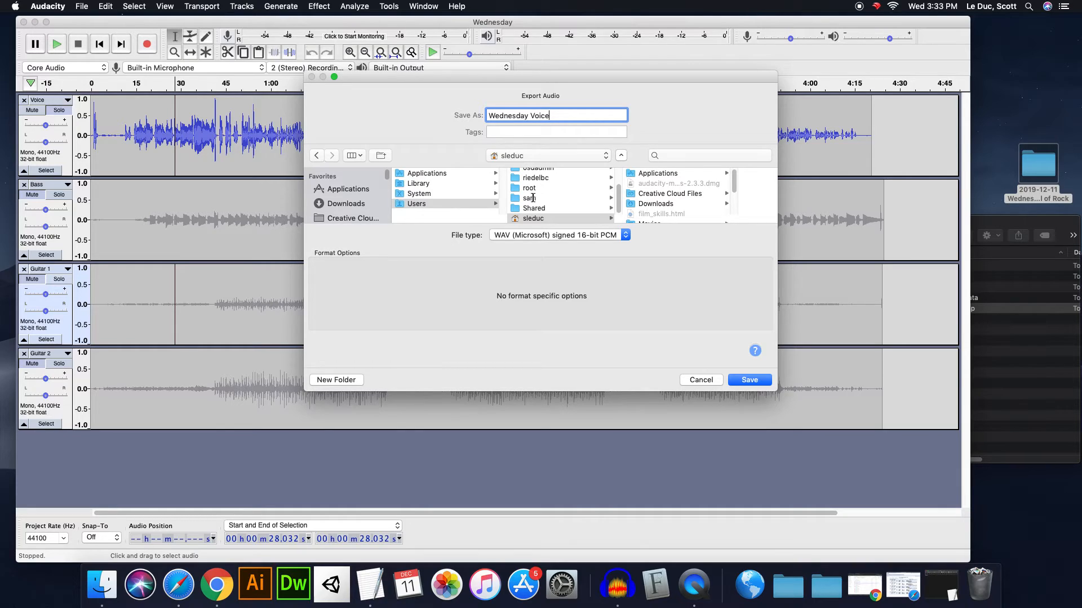
pyautogui.scroll(-3, 676, 192)
pyautogui.scroll(2, 673, 195)
pyautogui.scroll(-2, 672, 196)
pyautogui.scroll(2, 672, 196)
pyautogui.scroll(-2, 672, 195)
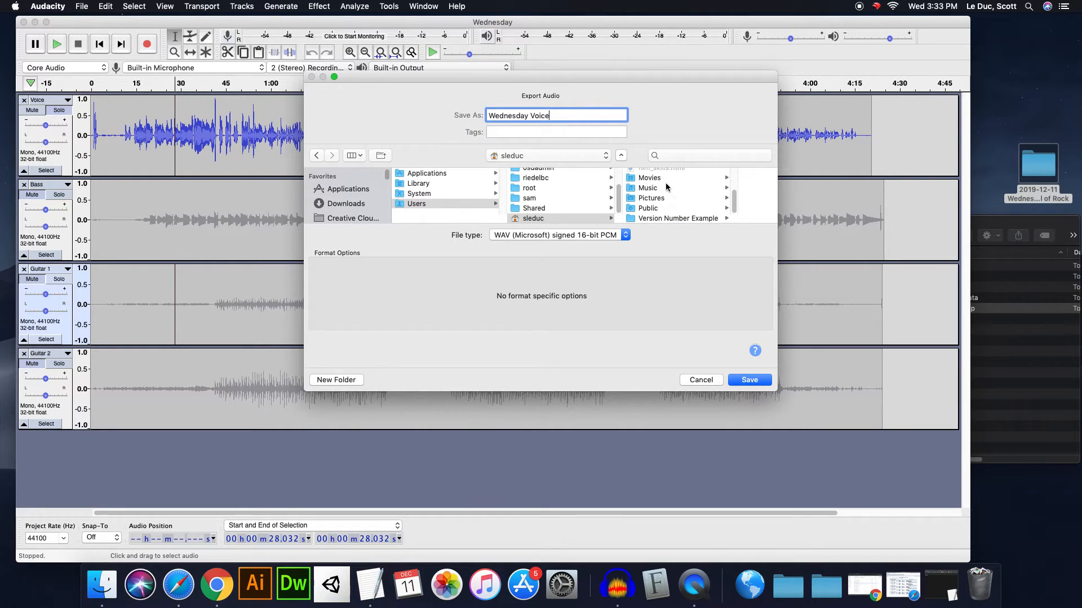
pyautogui.scroll(2, 667, 189)
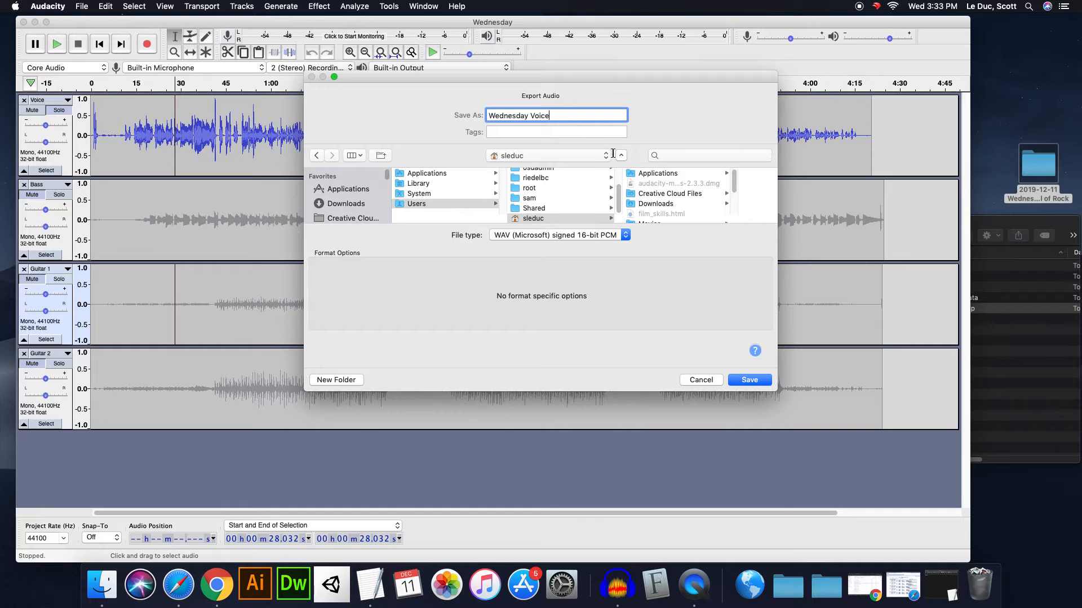
pyautogui.click(620, 156)
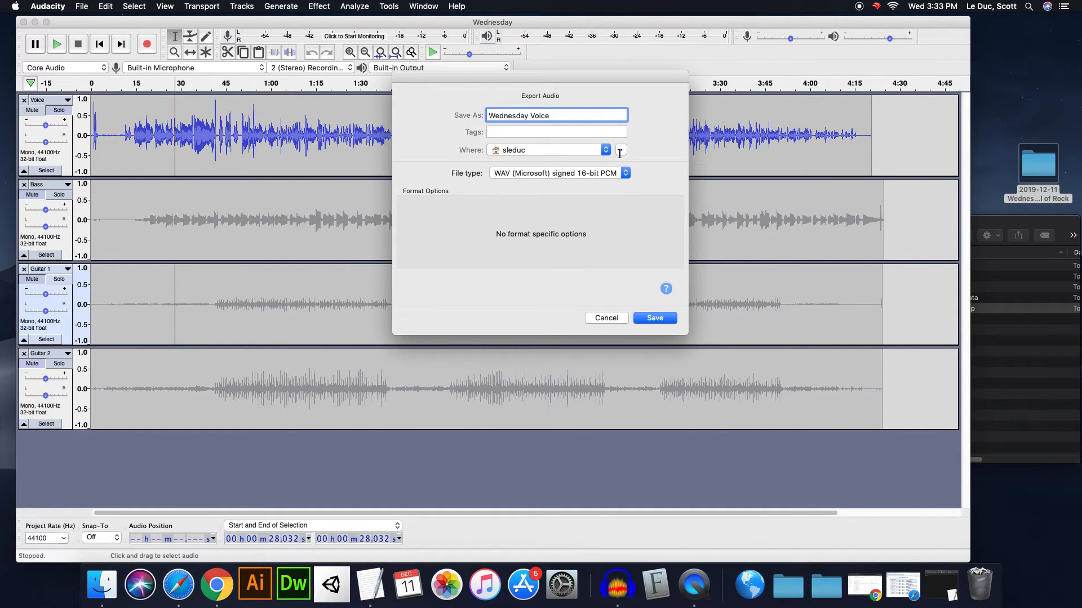
pyautogui.click(620, 150)
pyautogui.scroll(-1, 553, 207)
pyautogui.scroll(-1, 669, 186)
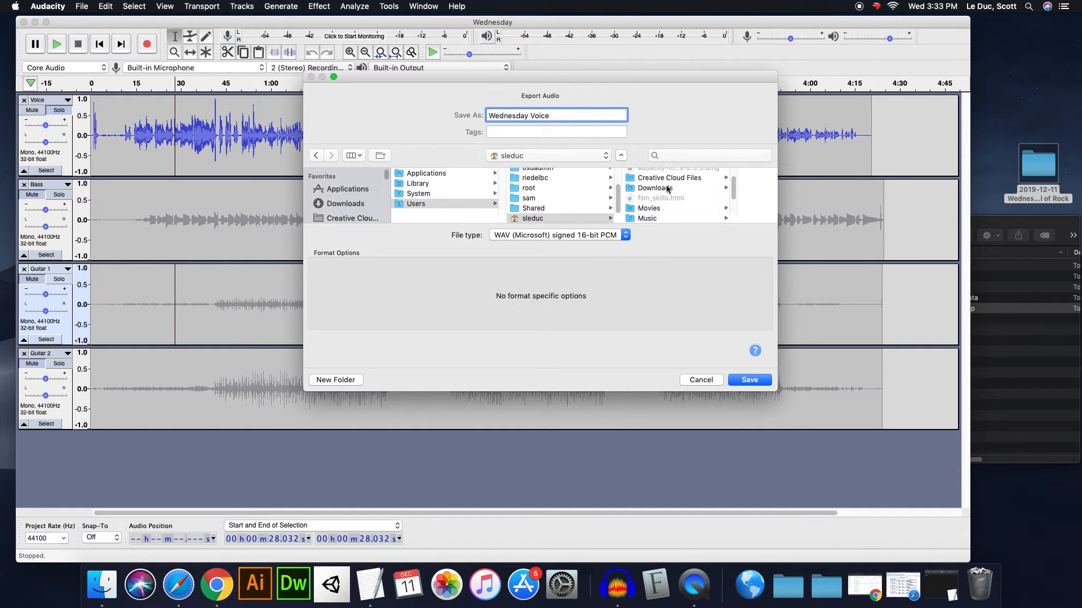
pyautogui.click(663, 189)
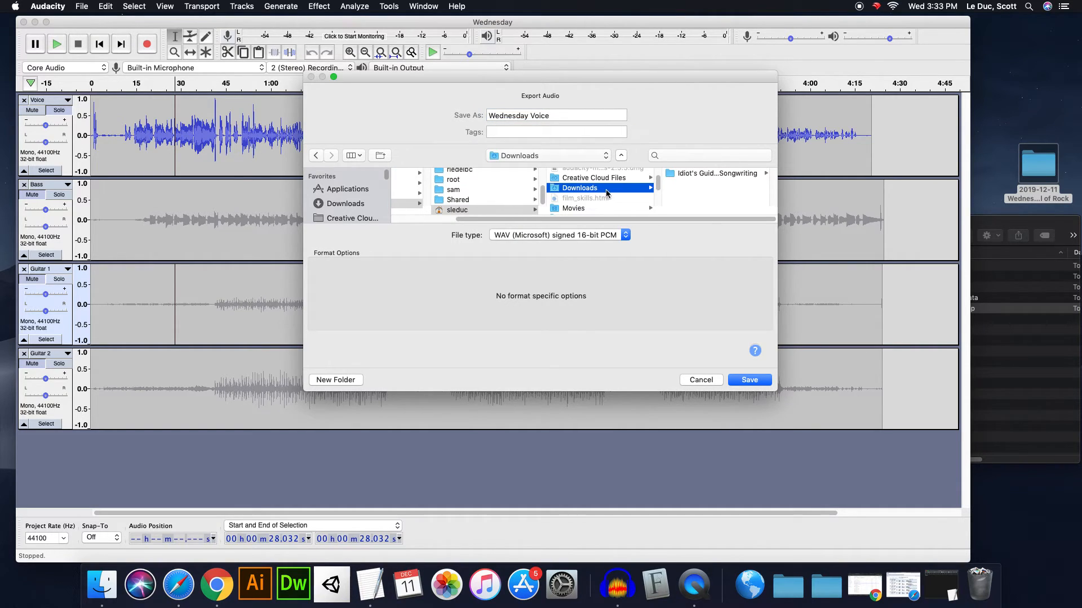
pyautogui.scroll(-3, 589, 200)
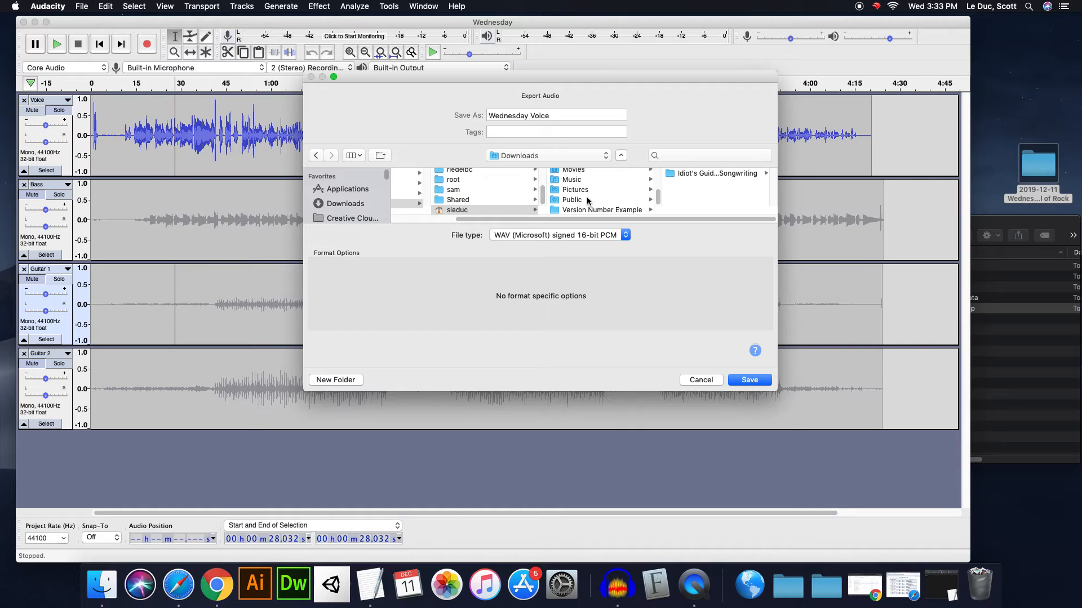
pyautogui.click(583, 172)
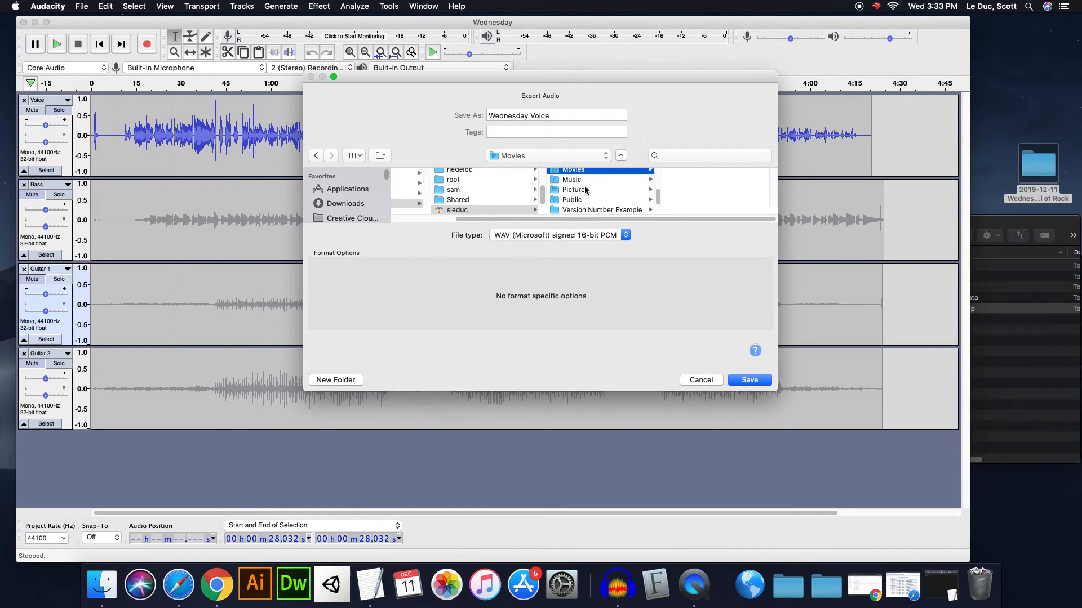
pyautogui.scroll(5, 585, 190)
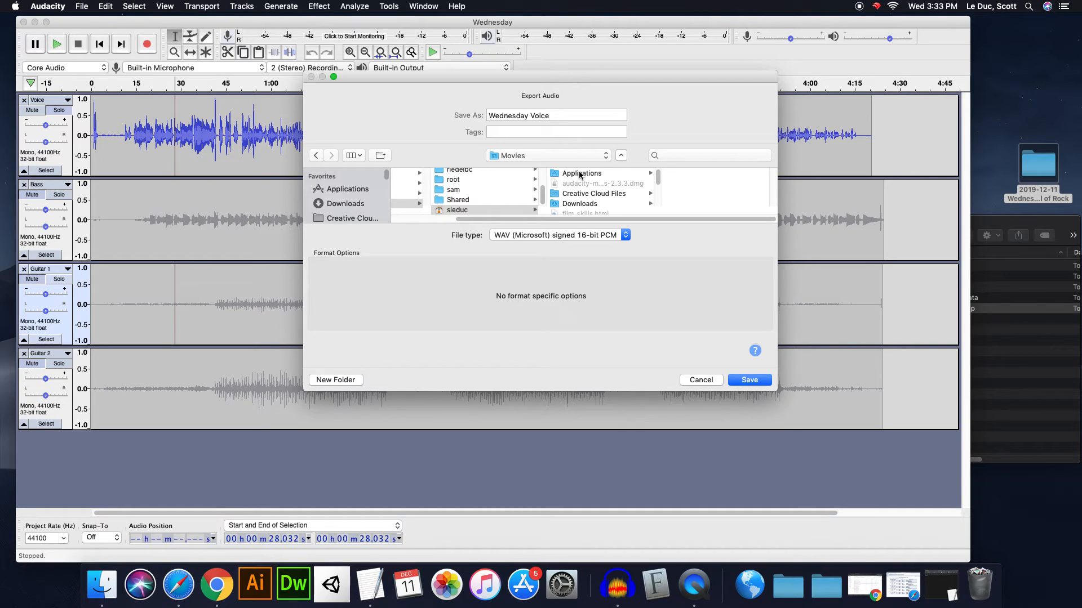
pyautogui.scroll(-3, 344, 191)
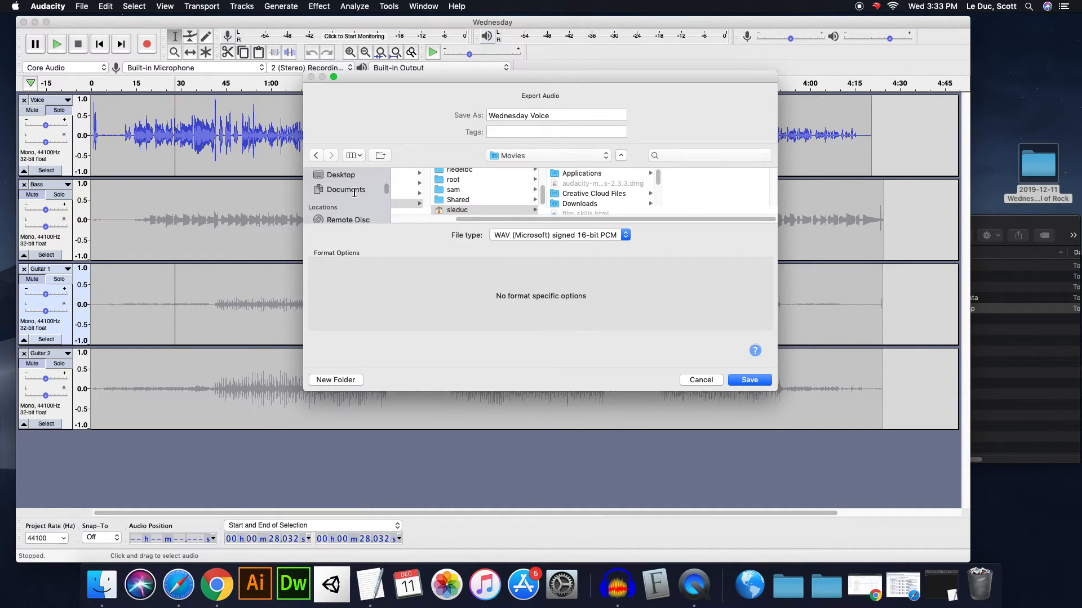
# Save the voice export in the Wed Green Room folder inside the Desktop's 2019-12-11 Wednesday School of Rock folder.
pyautogui.click(341, 175)
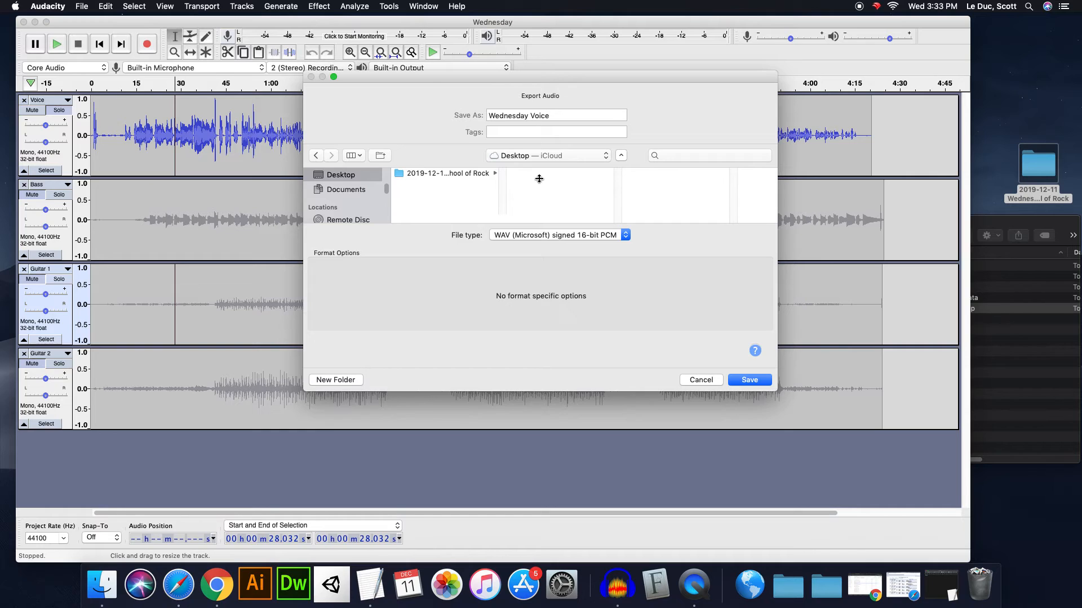
pyautogui.click(470, 174)
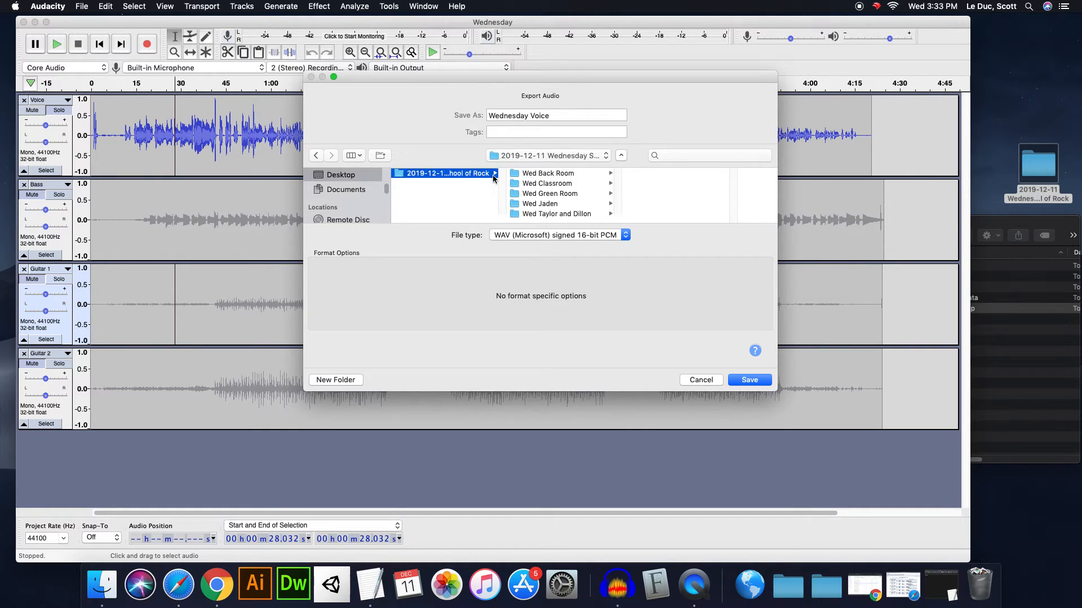
pyautogui.click(555, 195)
pyautogui.click(747, 378)
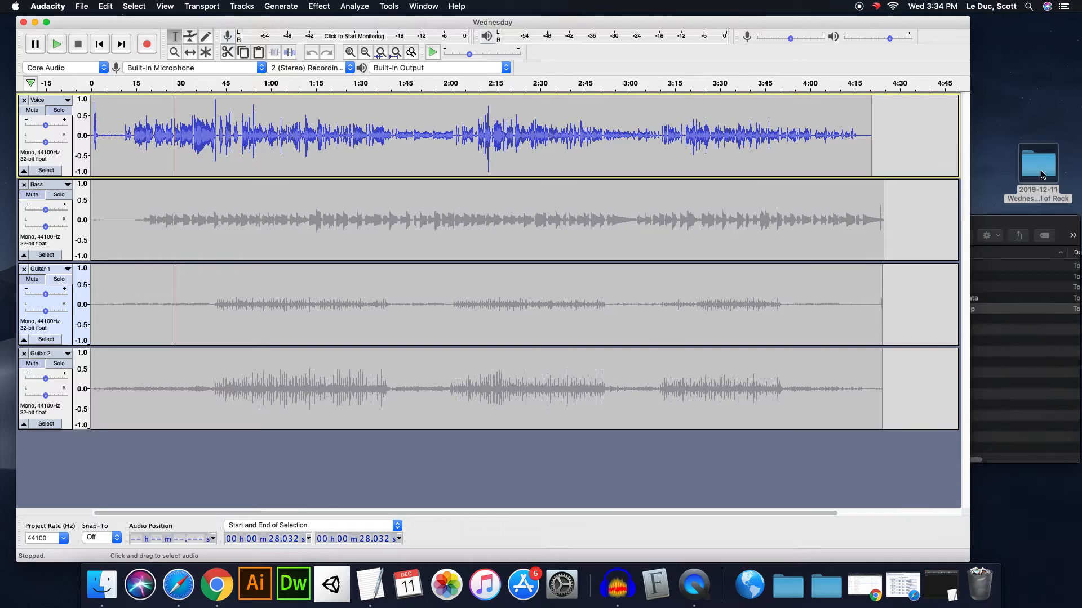
# Open the exported Wednesday Voice.wav from the Wed Green Room folder in QuickTime Player.
pyautogui.click(1022, 281)
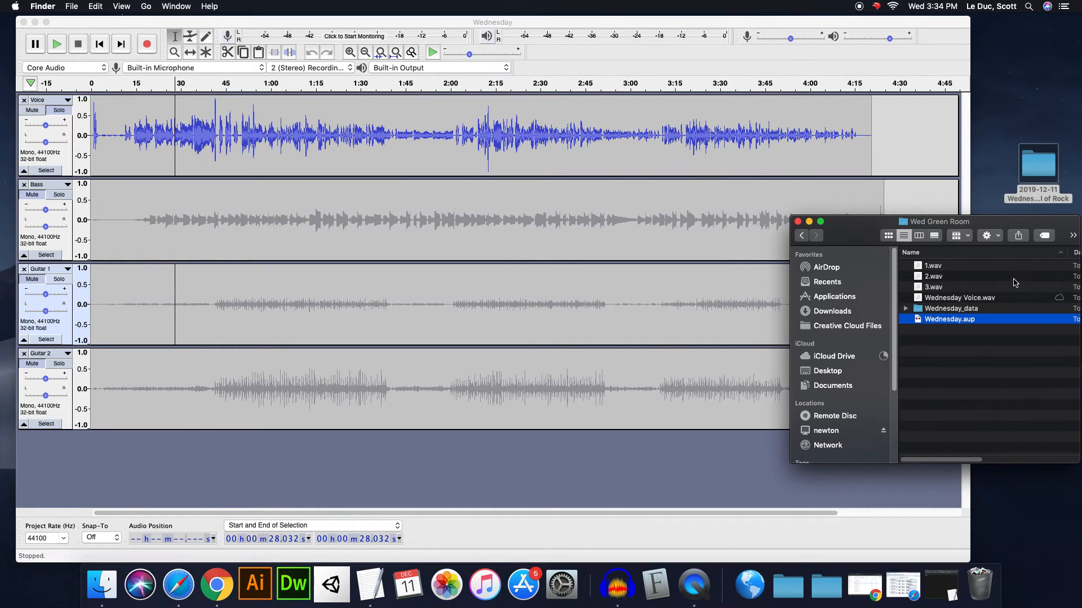
pyautogui.click(974, 299)
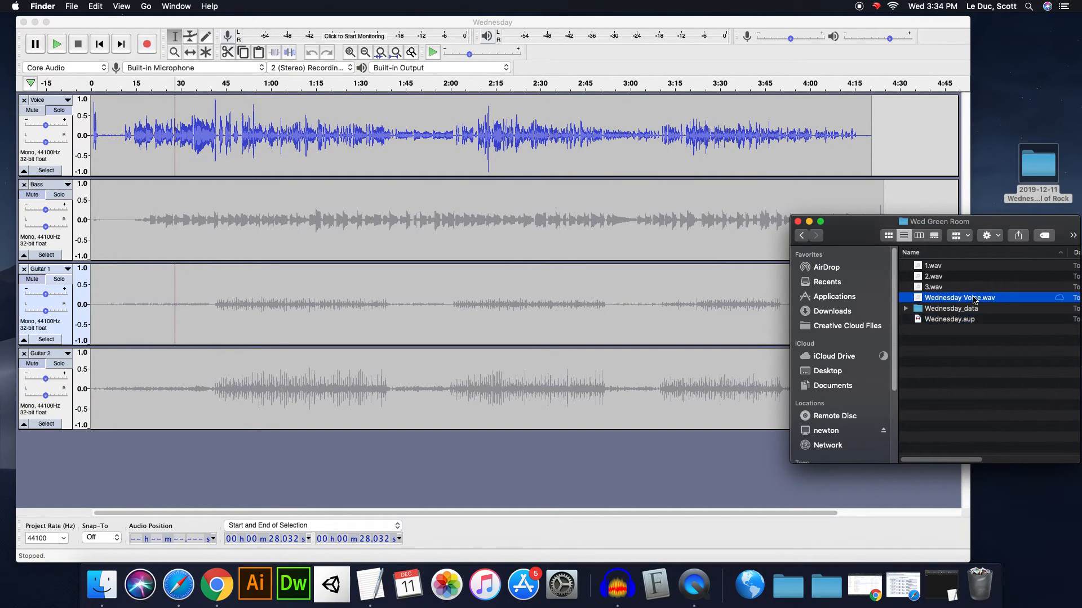
pyautogui.rightClick(974, 299)
pyautogui.moveTo(918, 314)
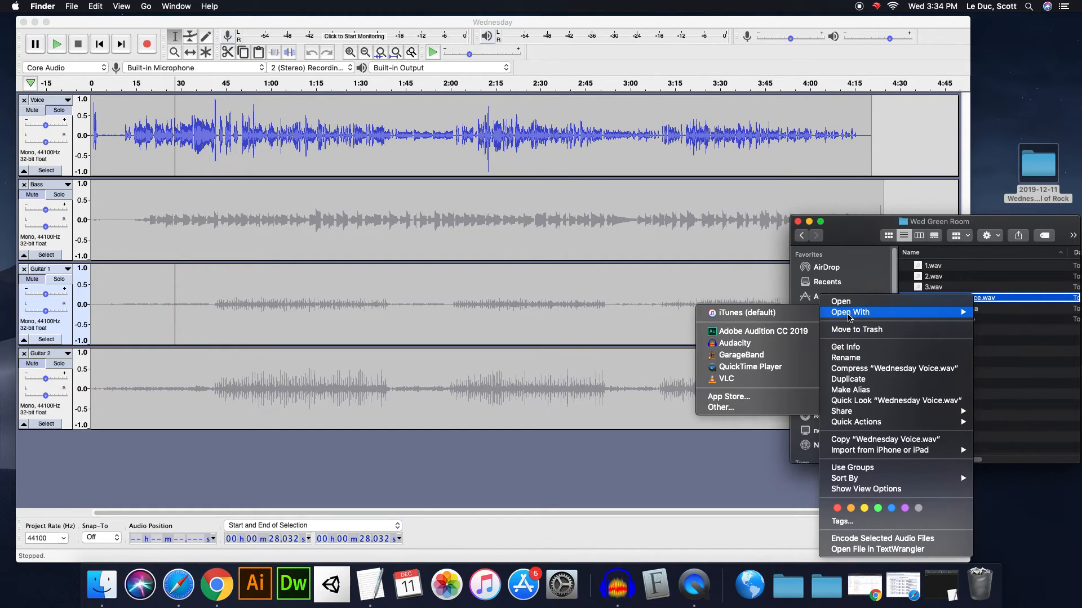
pyautogui.click(780, 366)
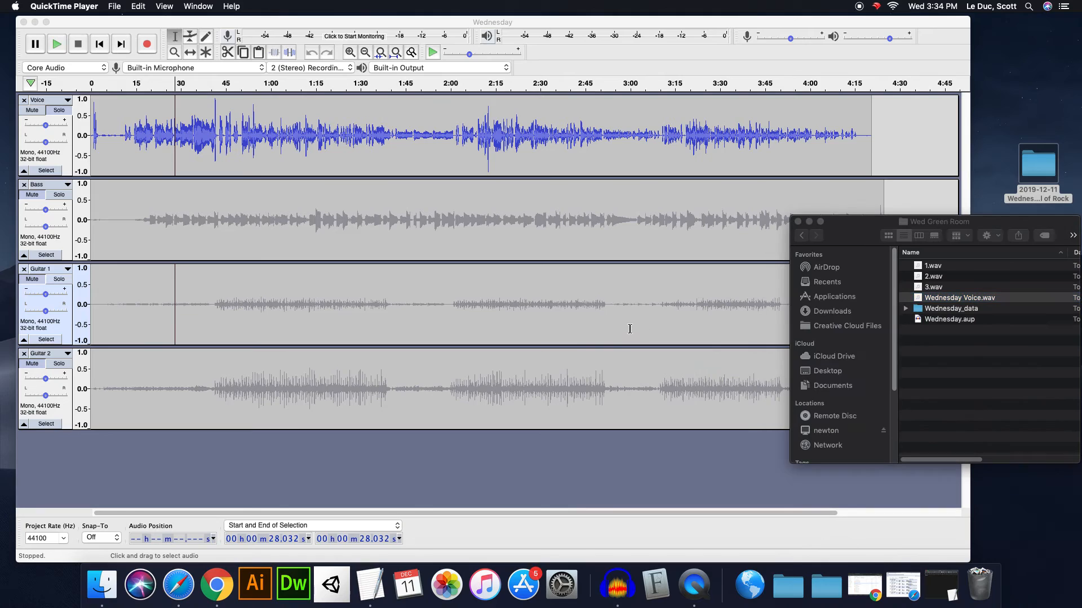
# Play Wednesday Voice.wav, sample it around the middle of the recording, and close the player window.
pyautogui.click(127, 137)
pyautogui.click(105, 119)
pyautogui.click(119, 118)
pyautogui.click(123, 136)
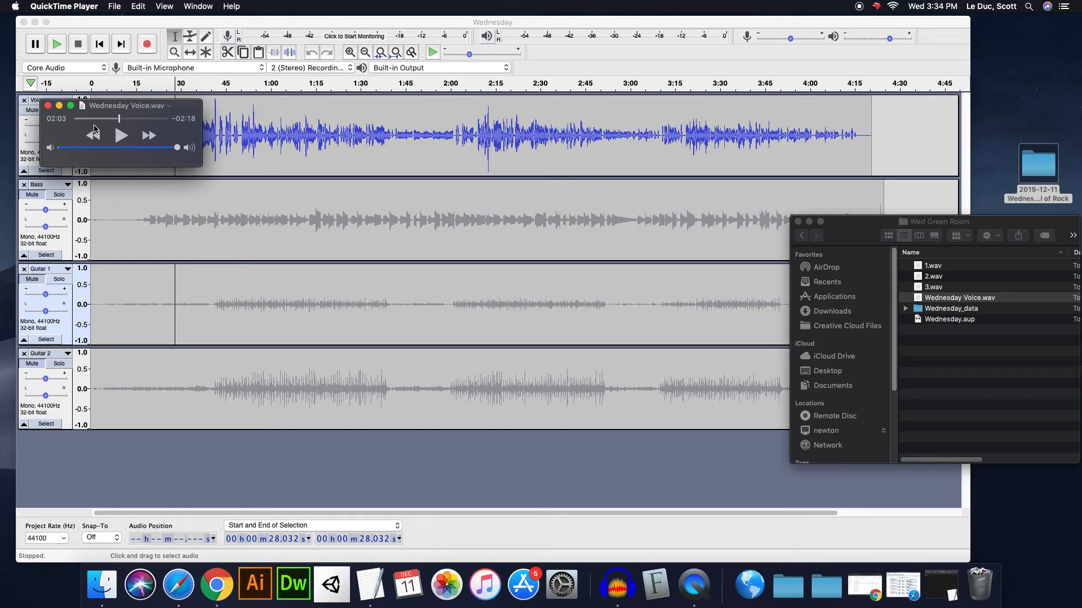
pyautogui.click(48, 105)
# Solo the Bass track in Audacity and export it as a WAV file named Bass in the Wed Green Room folder.
pyautogui.click(301, 208)
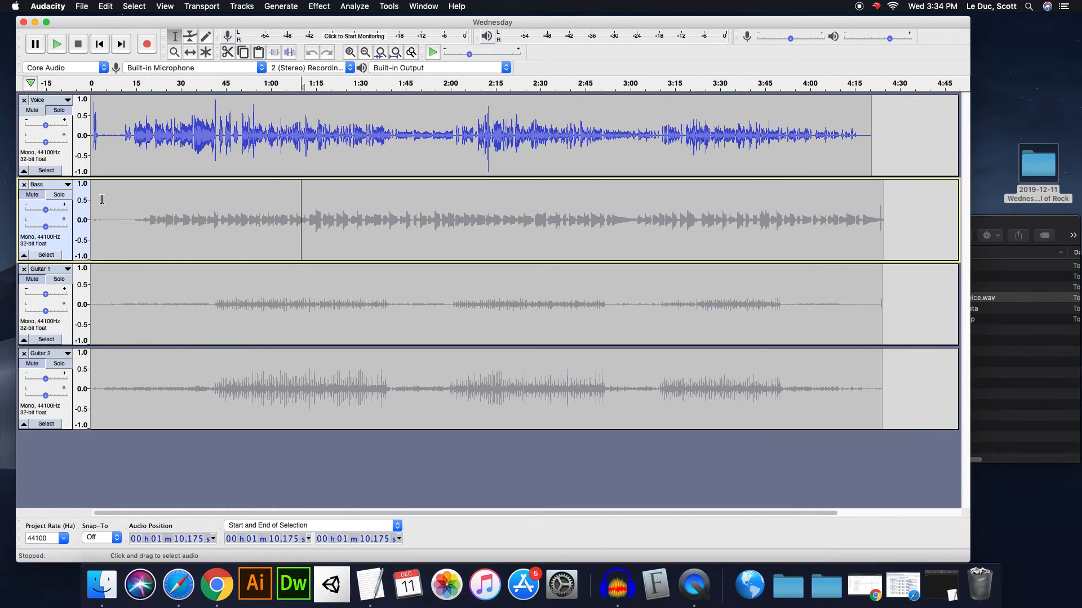
pyautogui.click(82, 6)
pyautogui.moveTo(109, 99)
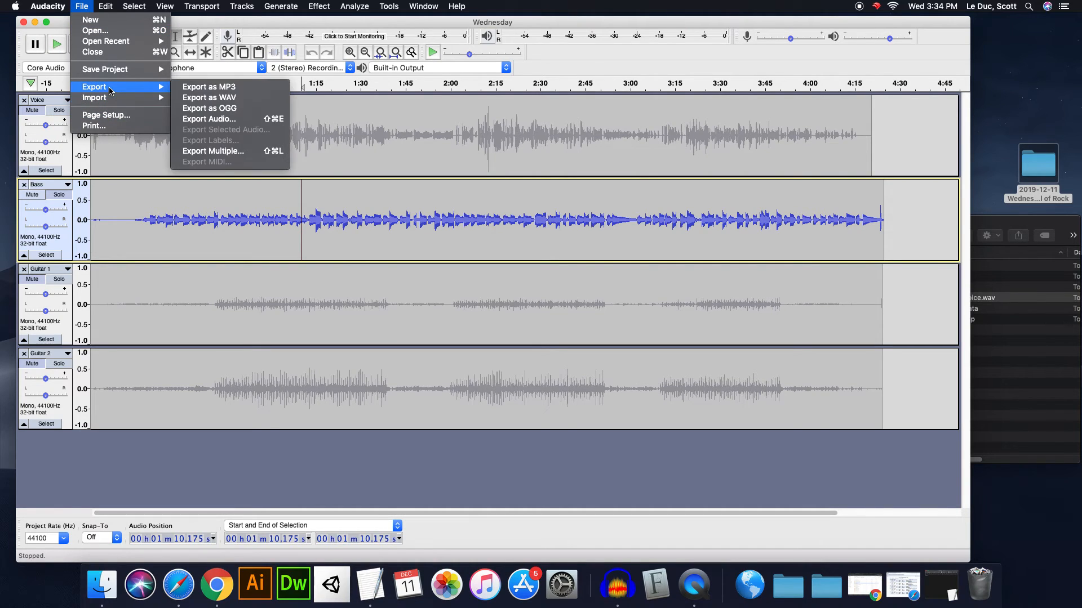
pyautogui.click(320, 165)
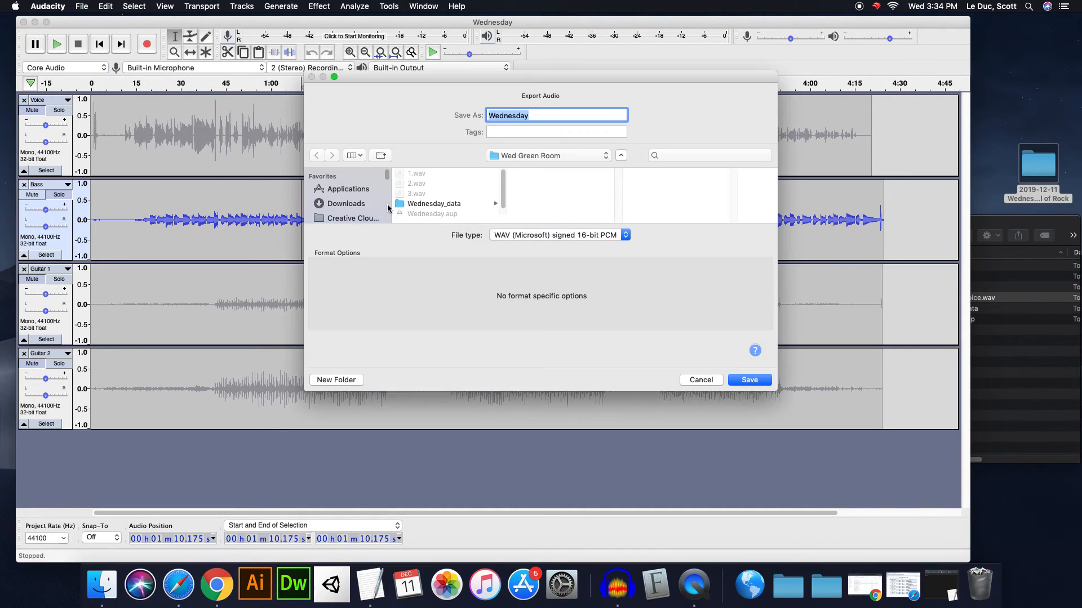
pyautogui.write('Bass')
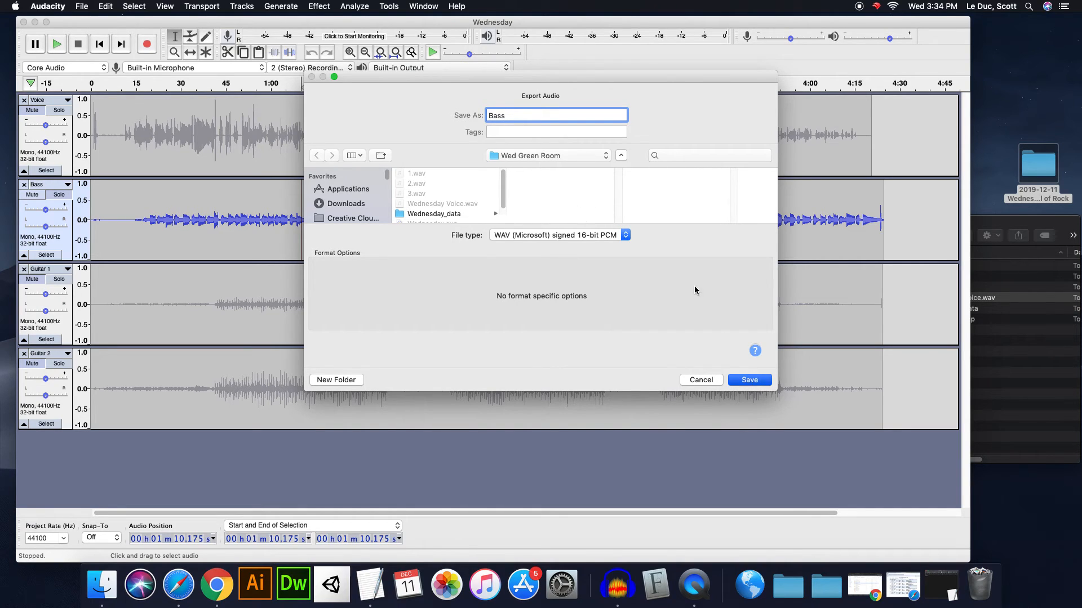
pyautogui.press('Return')
pyautogui.click(611, 390)
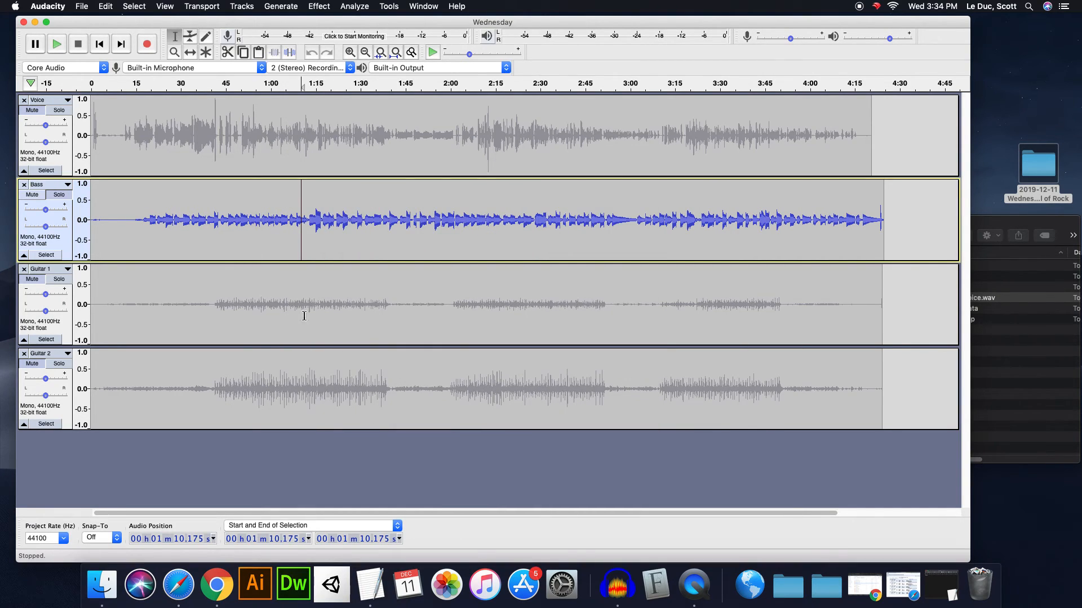
# Bring the Wed Green Room folder window forward over the project and check for the exported Bass.wav.
pyautogui.click(970, 216)
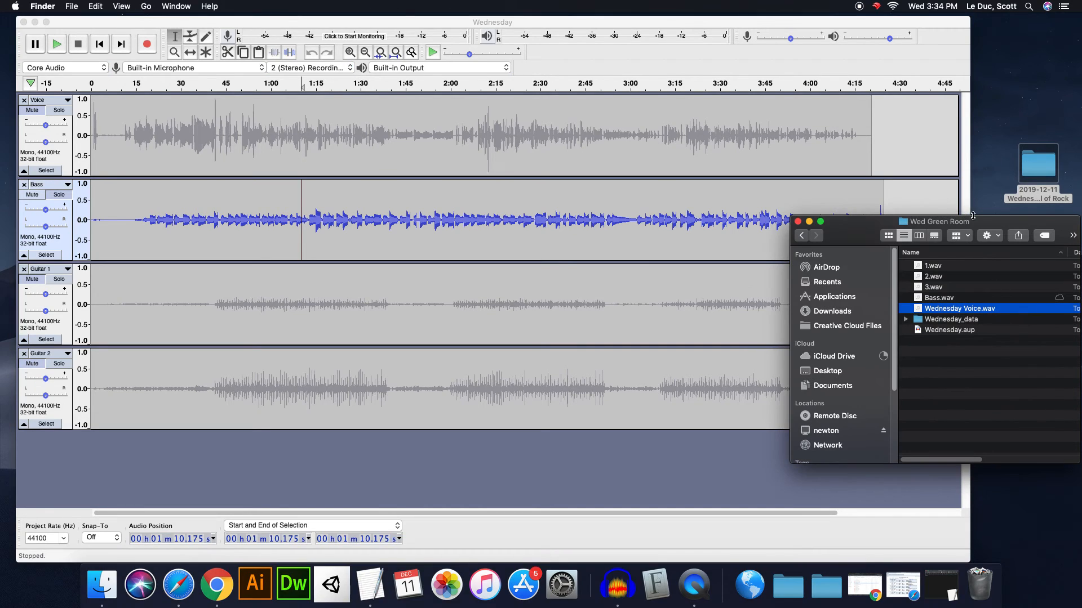
pyautogui.moveTo(970, 216); pyautogui.dragTo(847, 214)
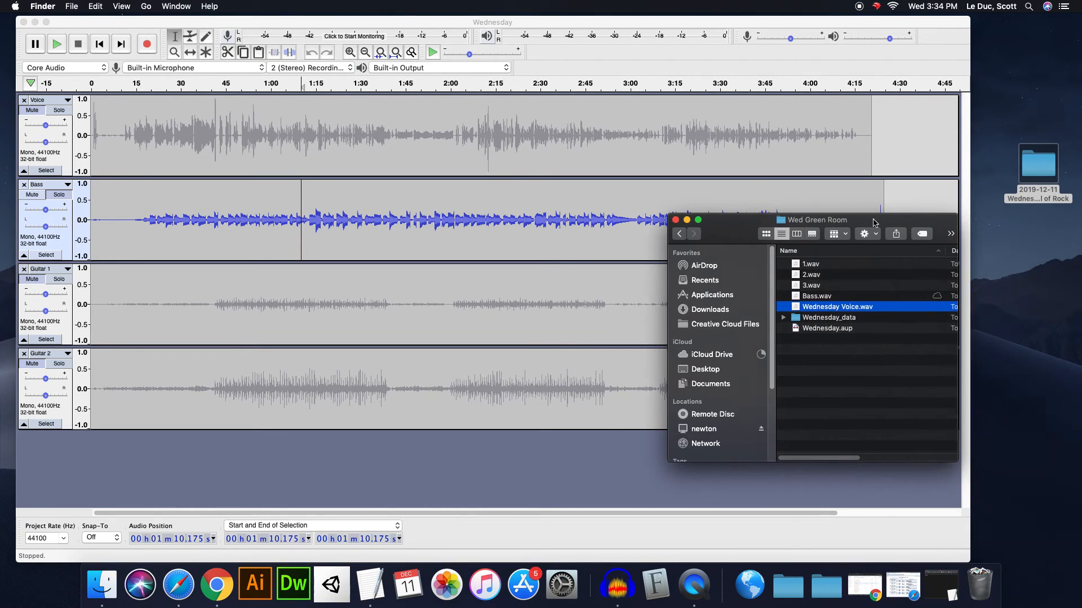
pyautogui.click(817, 297)
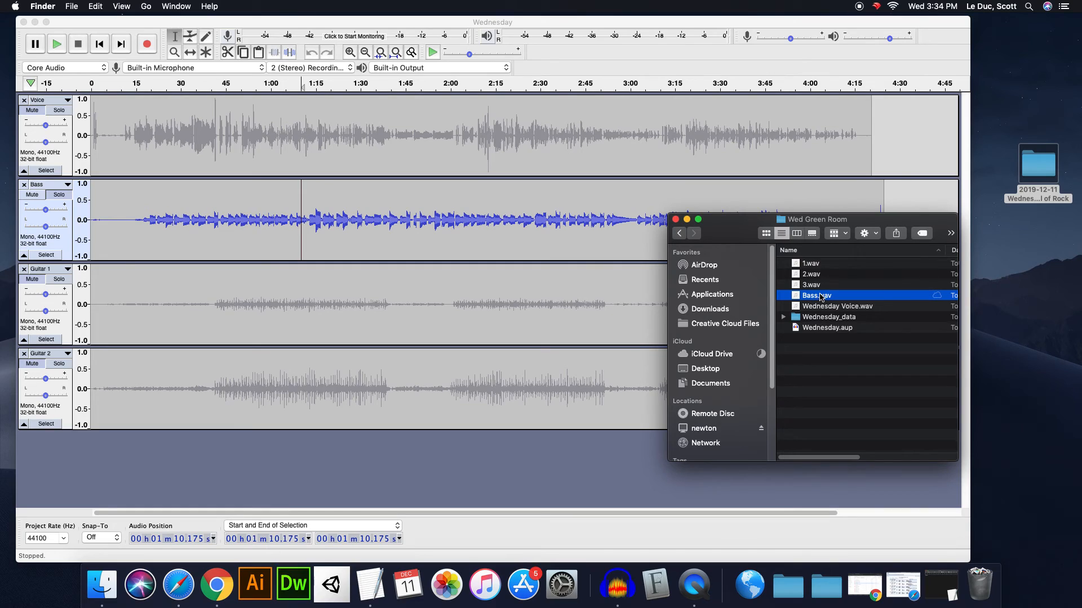
pyautogui.click(822, 338)
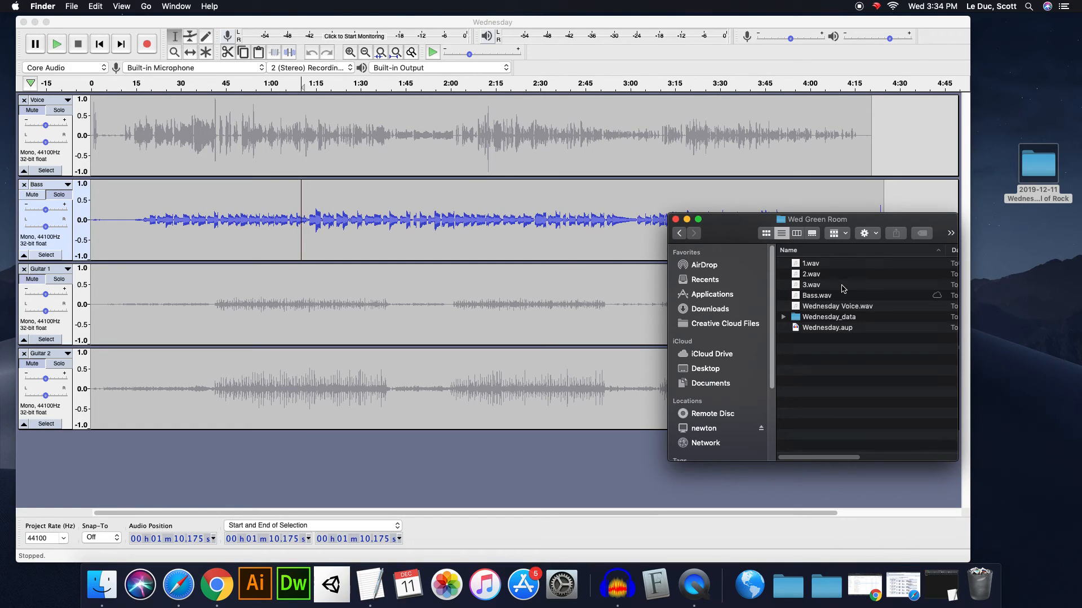
# Rename Wednesday Voice.wav as Voice.wav in the Wed Green Room folder.
pyautogui.click(844, 308)
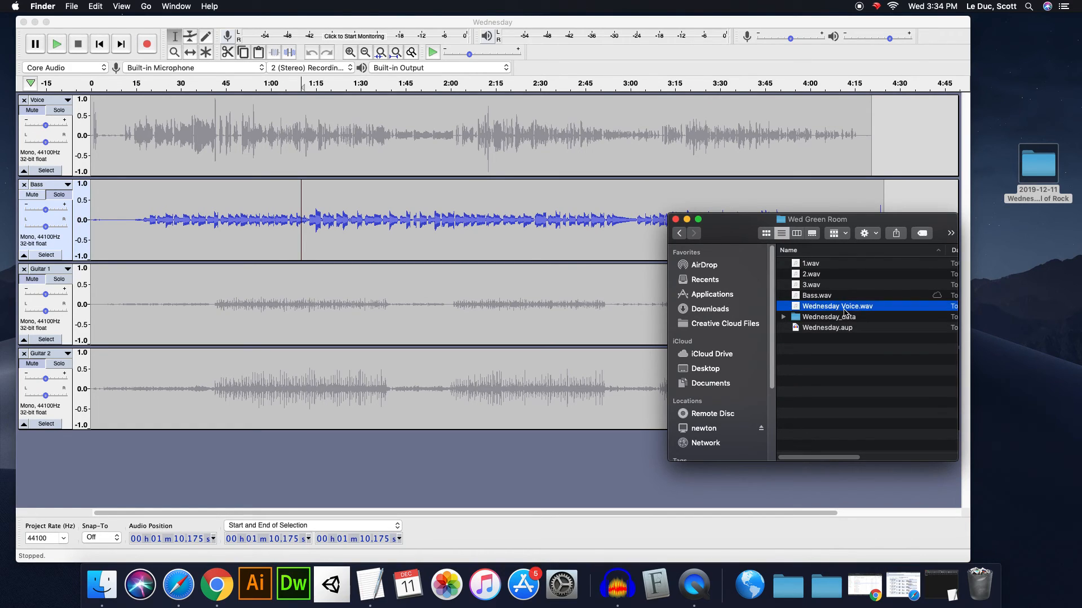
pyautogui.click(845, 309)
pyautogui.press('BackSpace')
pyautogui.press('BackSpace')
pyautogui.press('BackSpace')
pyautogui.press('BackSpace')
pyautogui.press('BackSpace')
pyautogui.press('BackSpace')
pyautogui.press('BackSpace')
pyautogui.press('BackSpace')
pyautogui.press('BackSpace')
pyautogui.press('BackSpace')
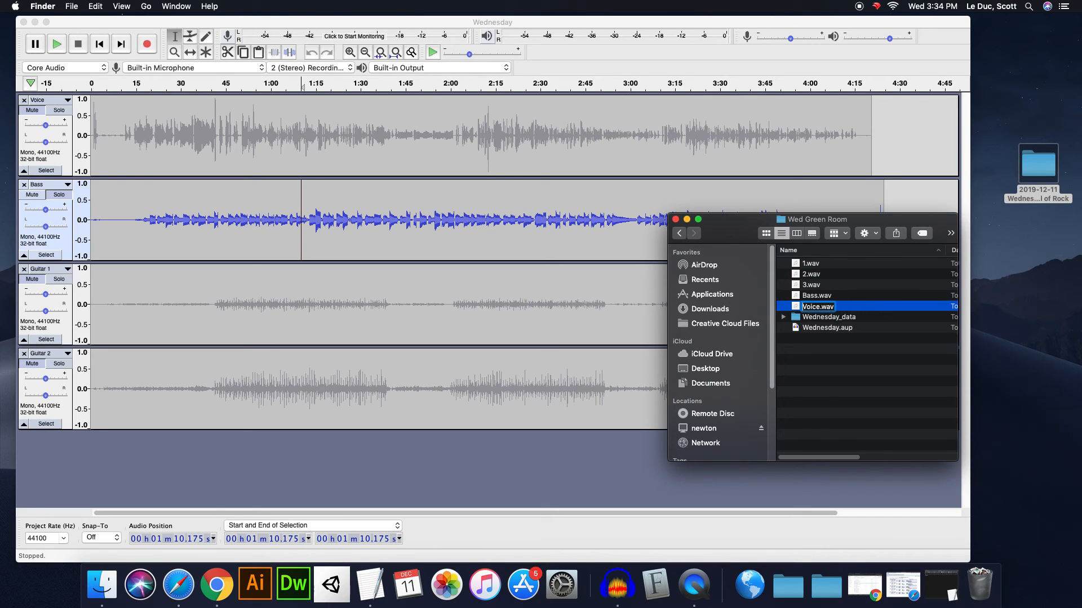